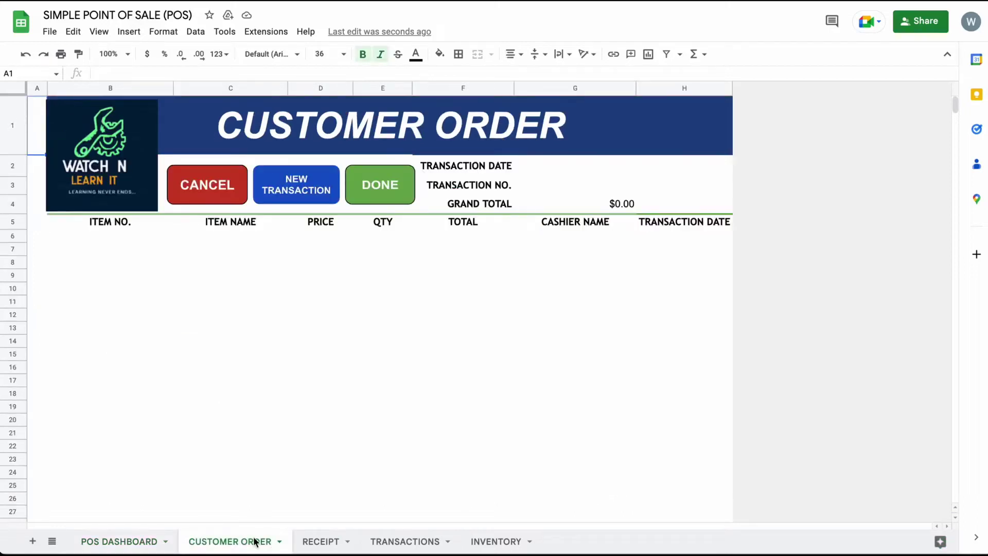
{"action": "left_click", "coordinate": [300, 197]}
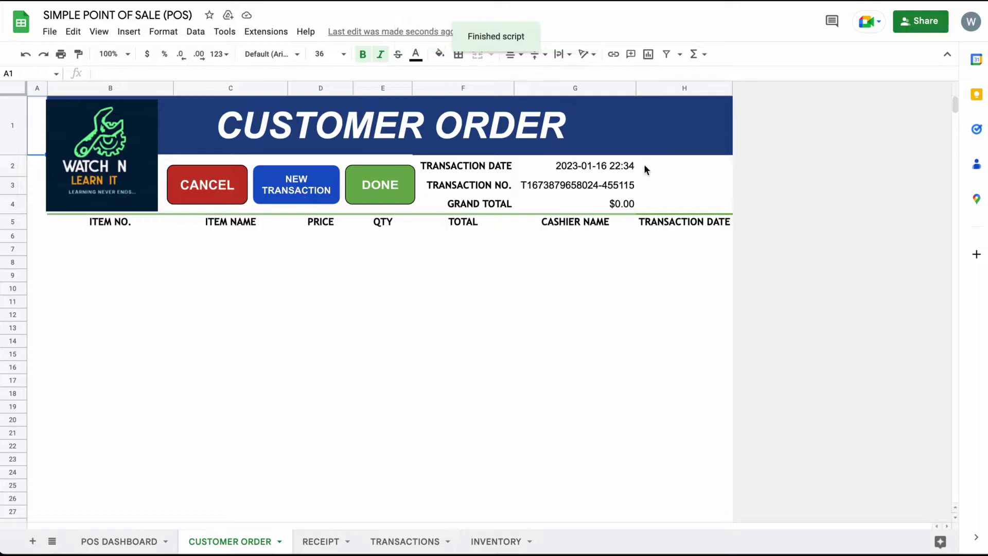
{"action": "left_click_drag", "start_coordinate": [624, 171], "coordinate": [624, 201]}
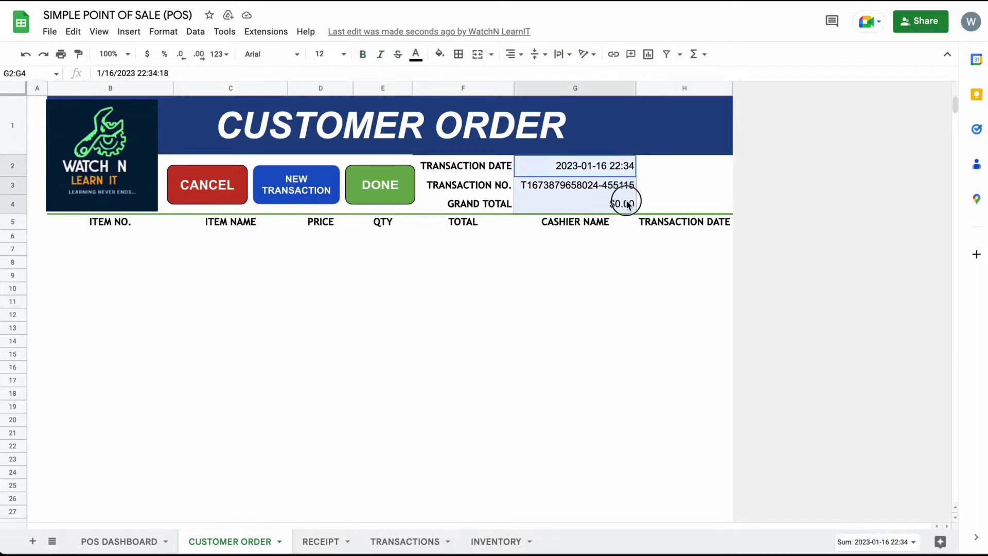
Step: On the POS DASHBOARD, check the linked transaction ID and date, then search for APPLE
{"action": "left_click", "coordinate": [152, 542]}
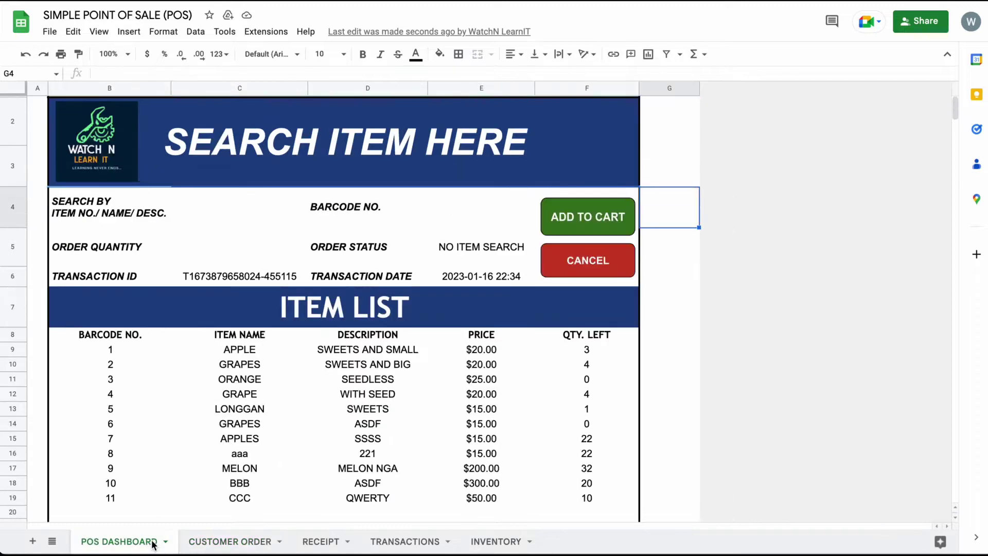
{"action": "left_click", "coordinate": [242, 278]}
{"action": "left_click", "coordinate": [457, 277]}
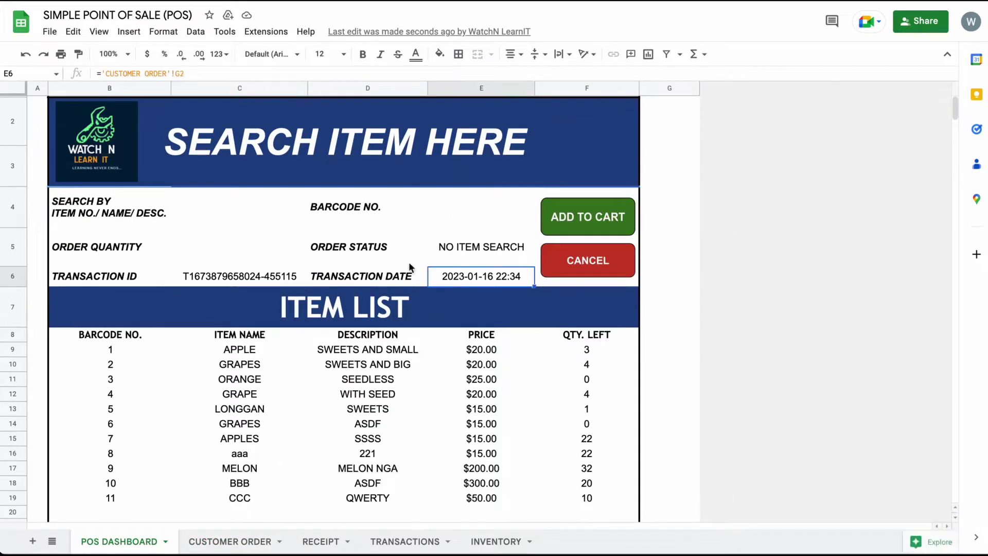
{"action": "left_click", "coordinate": [272, 221]}
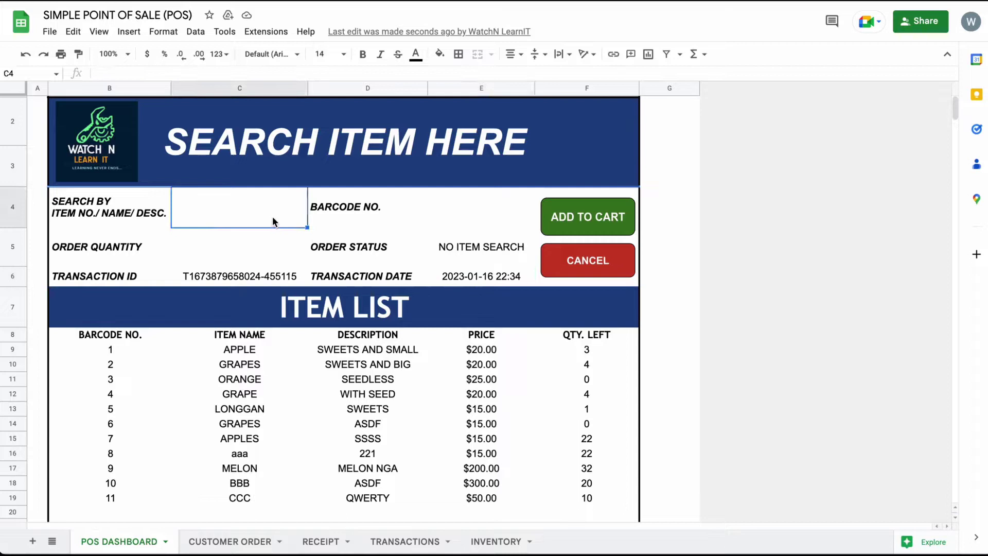
{"action": "type", "text": "APPLE"}
{"action": "key", "text": "Return"}
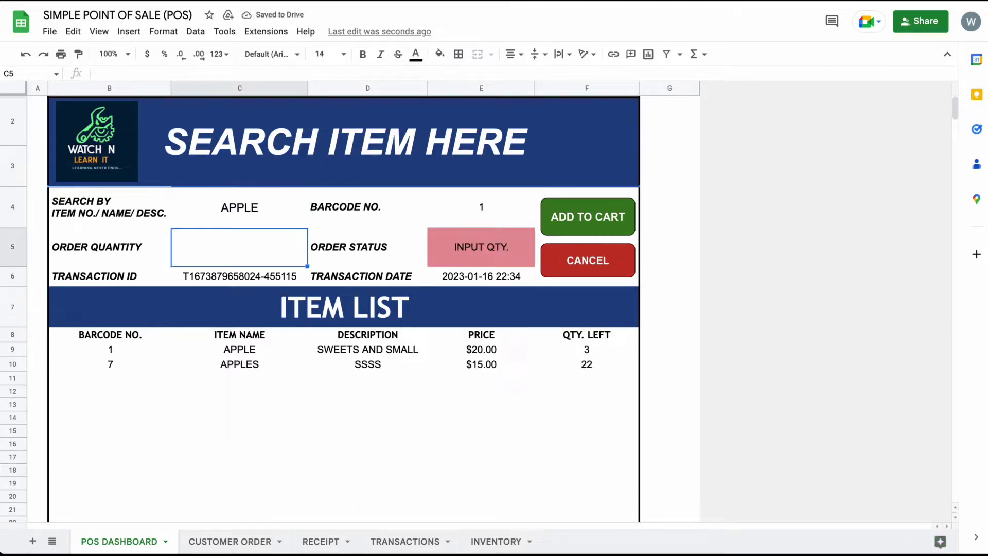
Step: Order 2 APPLE and add them to the cart, leaving 1 in stock
{"action": "type", "text": "2"}
{"action": "key", "text": "Return"}
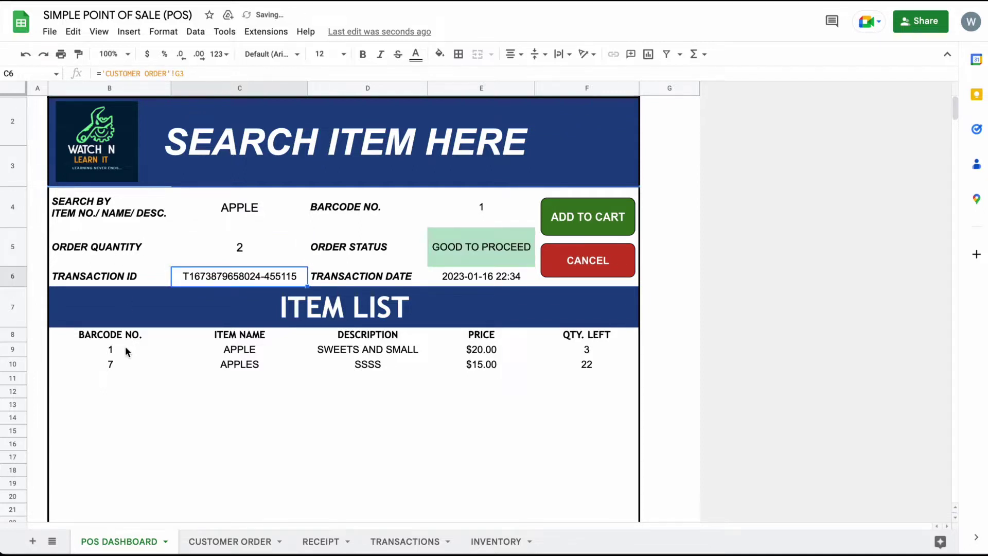
{"action": "left_click_drag", "start_coordinate": [125, 349], "coordinate": [549, 355]}
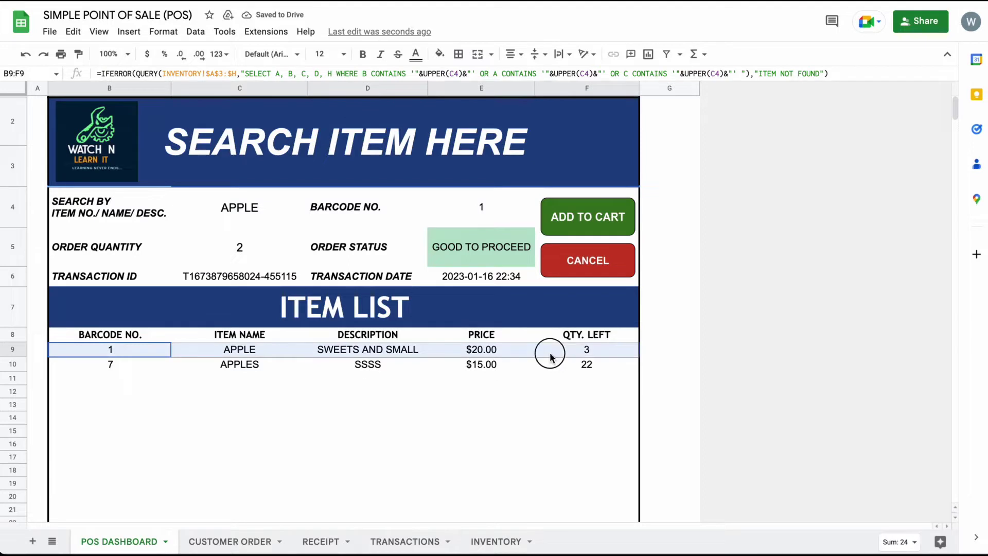
{"action": "left_click", "coordinate": [575, 224]}
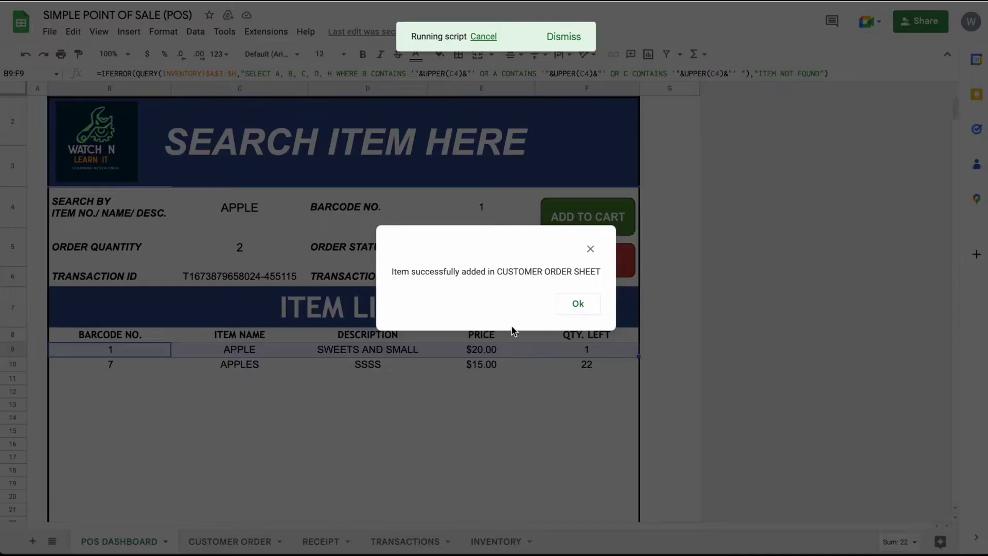
{"action": "left_click", "coordinate": [568, 310]}
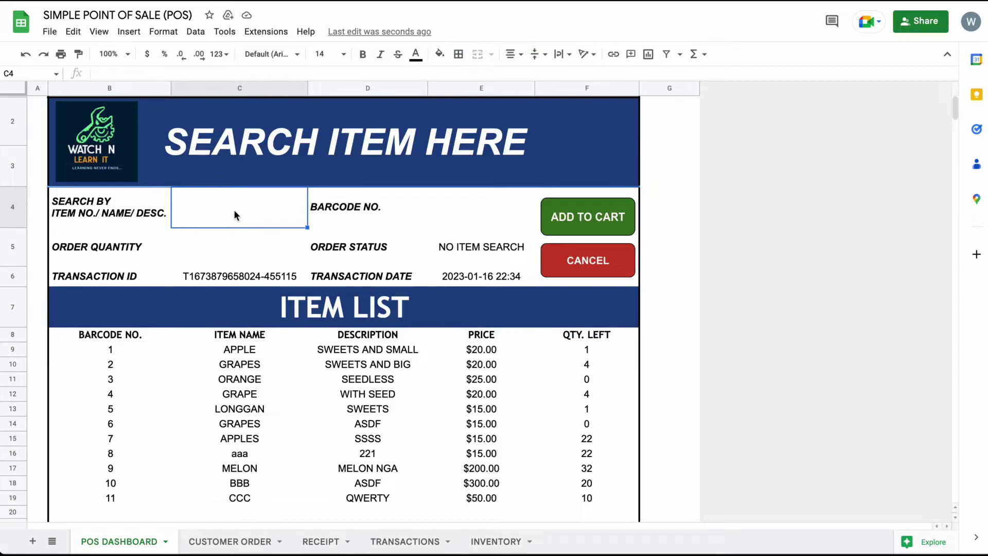
Step: Search MELON, set quantity 20 and add it to the cart, dropping stock to 12
{"action": "type", "text": "MELON"}
{"action": "key", "text": "Return"}
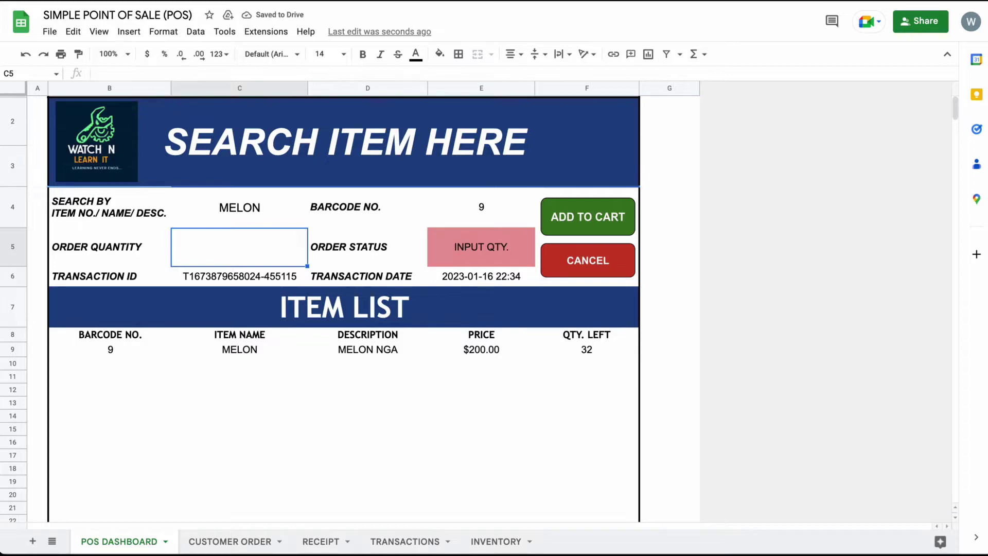
{"action": "type", "text": "20"}
{"action": "key", "text": "Return"}
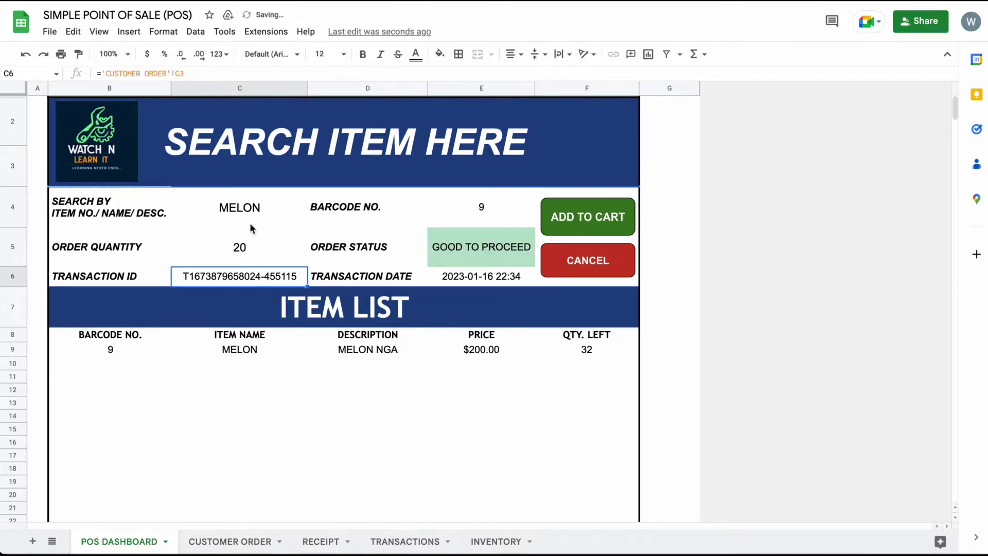
{"action": "left_click", "coordinate": [566, 216]}
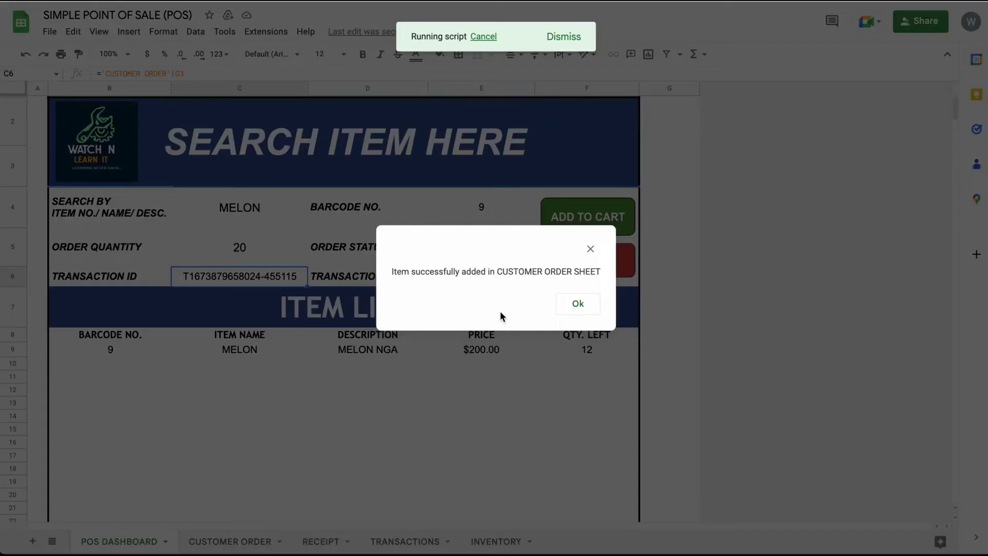
{"action": "left_click", "coordinate": [560, 308]}
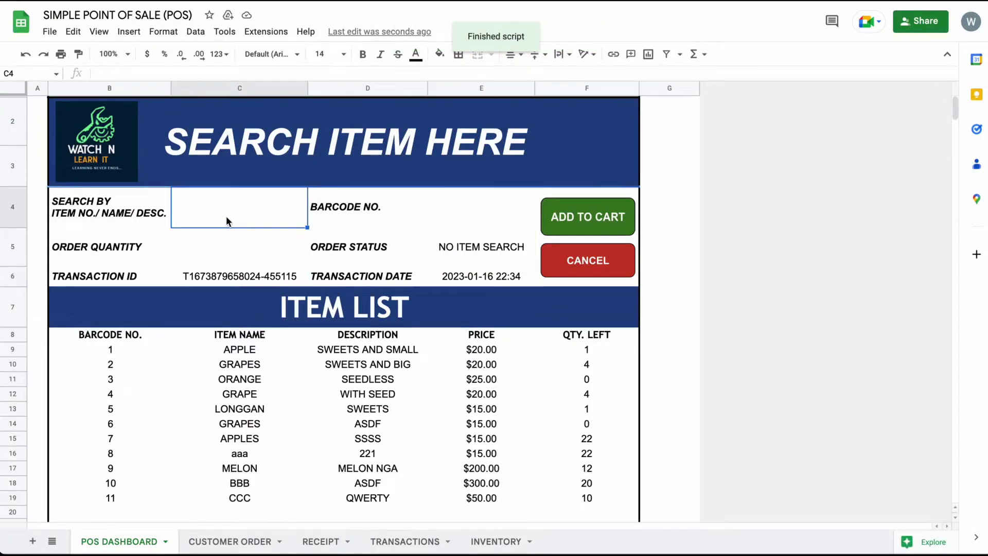
{"action": "type", "text": "GRAPES"}
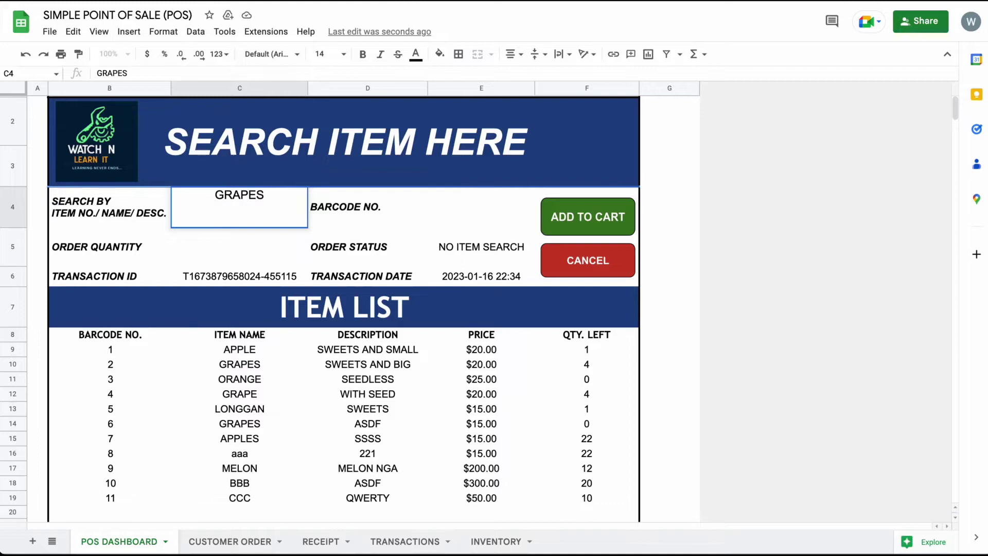
{"action": "key", "text": "Return"}
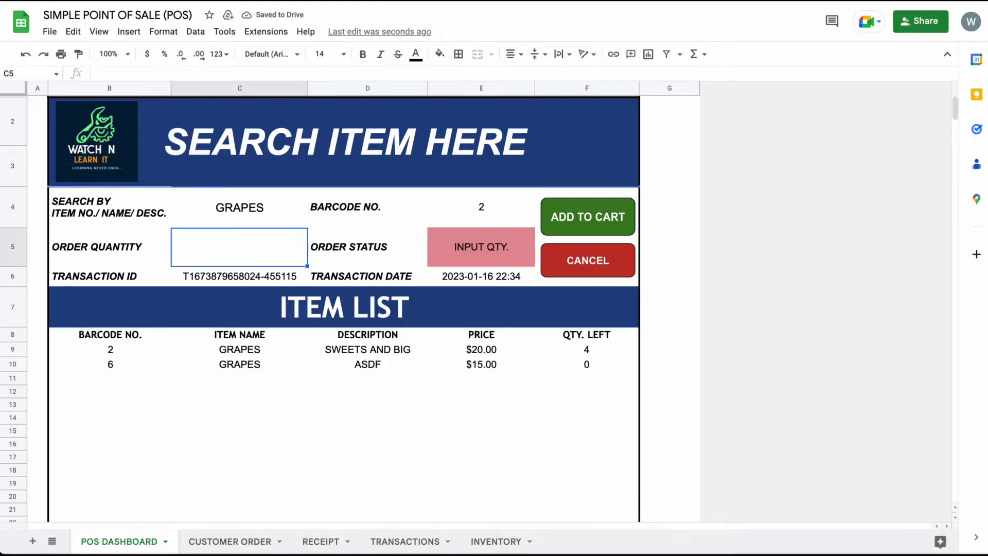
{"action": "left_click", "coordinate": [88, 366]}
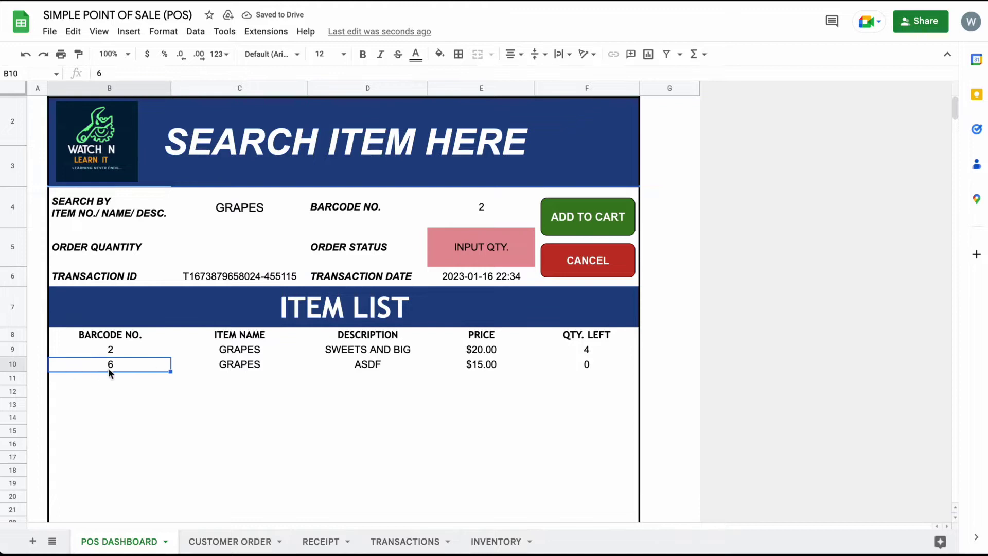
{"action": "left_click", "coordinate": [239, 211]}
{"action": "type", "text": "6"}
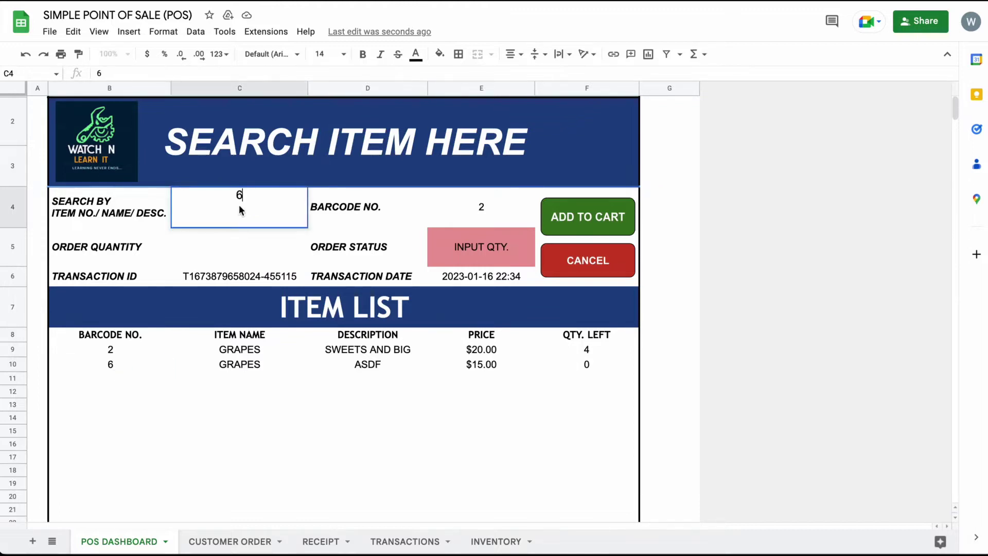
{"action": "key", "text": "Return"}
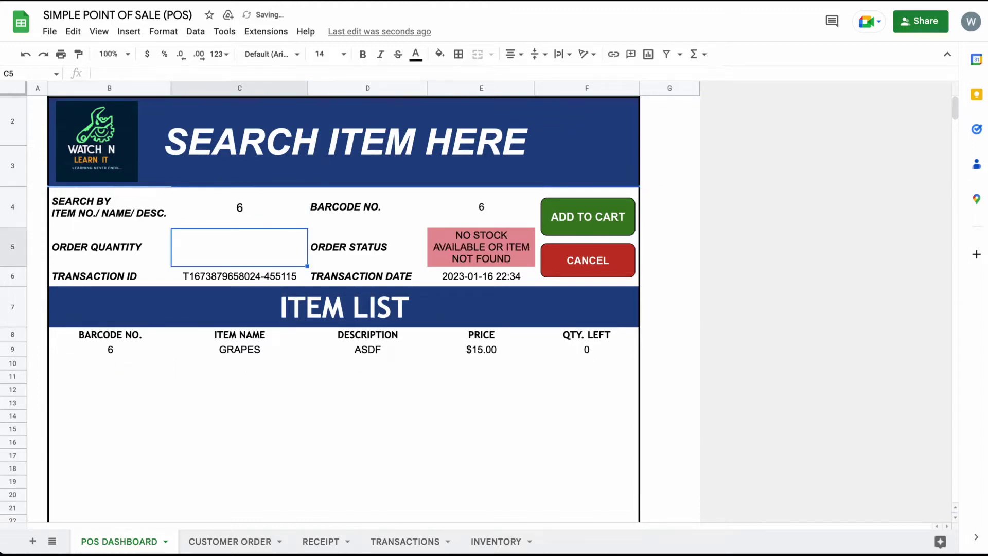
{"action": "type", "text": "1"}
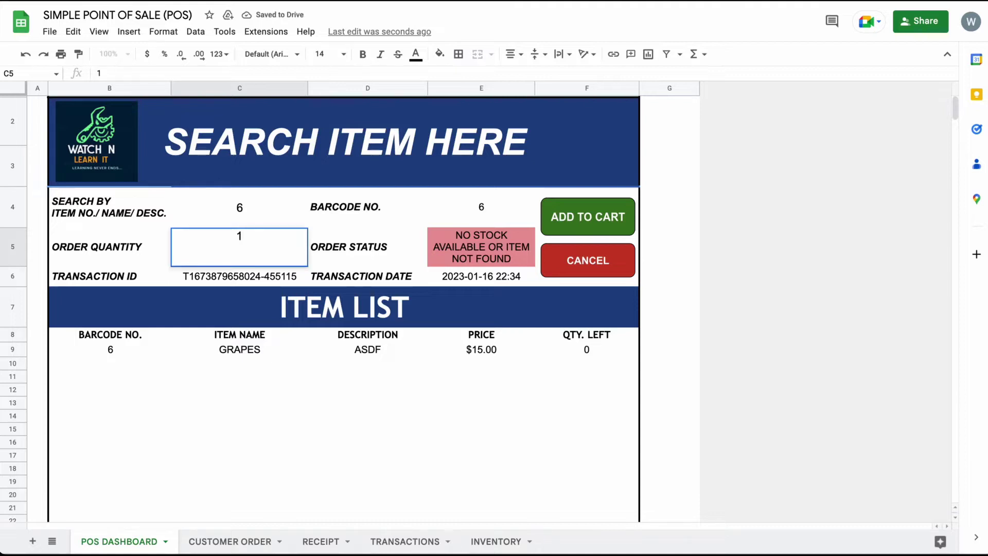
{"action": "key", "text": "Return"}
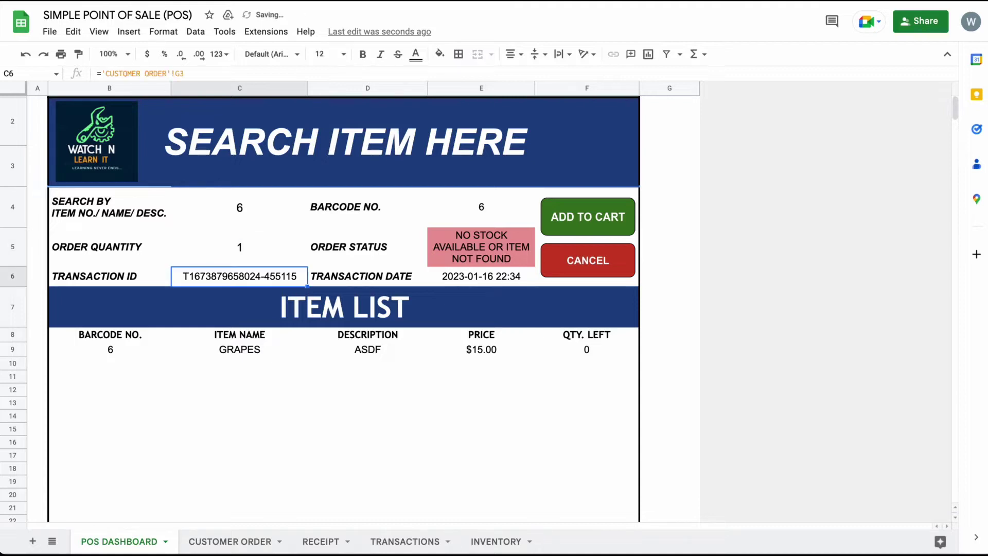
{"action": "left_click", "coordinate": [582, 217]}
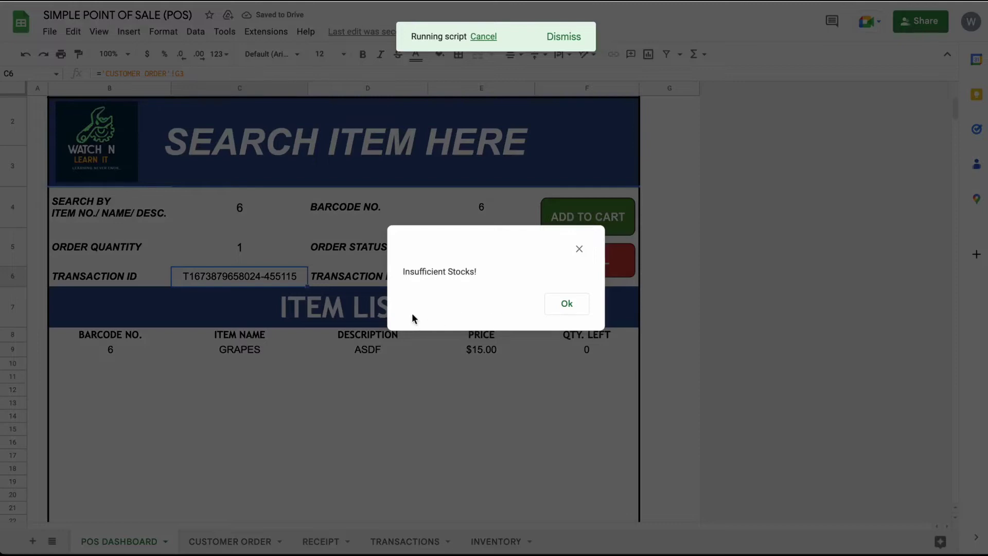
{"action": "left_click", "coordinate": [564, 300]}
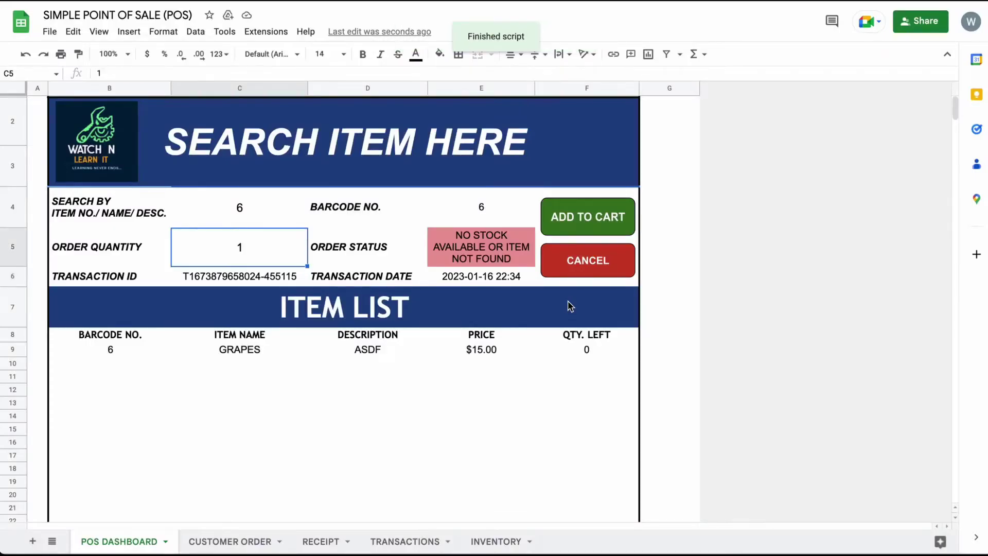
{"action": "key", "text": "Delete"}
{"action": "key", "text": "Up"}
{"action": "key", "text": "Delete"}
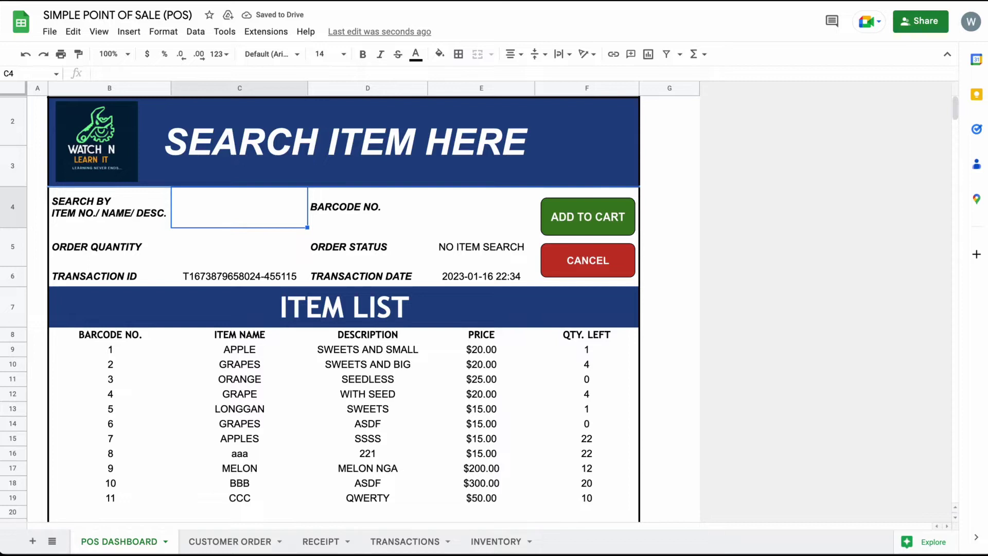
Step: Search the description SWEETS and add 1 APPLE (barcode 1) to the cart, leaving 0 apples
{"action": "type", "text": "C"}
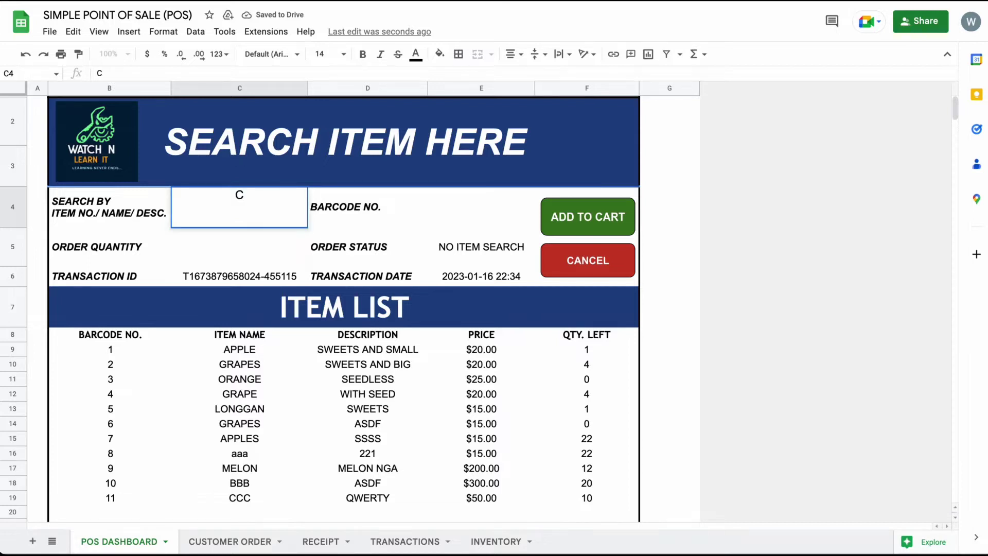
{"action": "type", "text": "CC"}
{"action": "key", "text": "BackSpace"}
{"action": "key", "text": "BackSpace"}
{"action": "key", "text": "BackSpace"}
{"action": "type", "text": "SWEETS"}
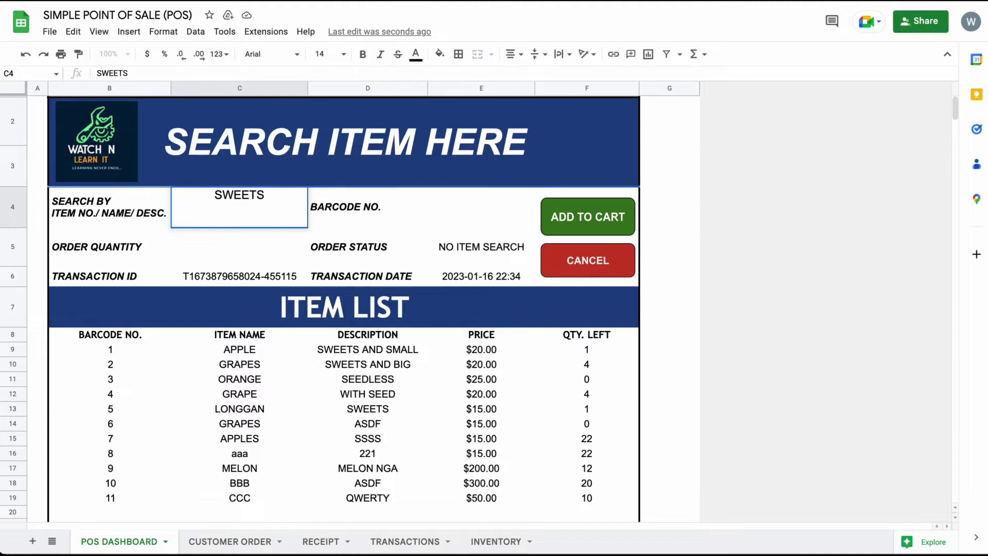
{"action": "key", "text": "Return"}
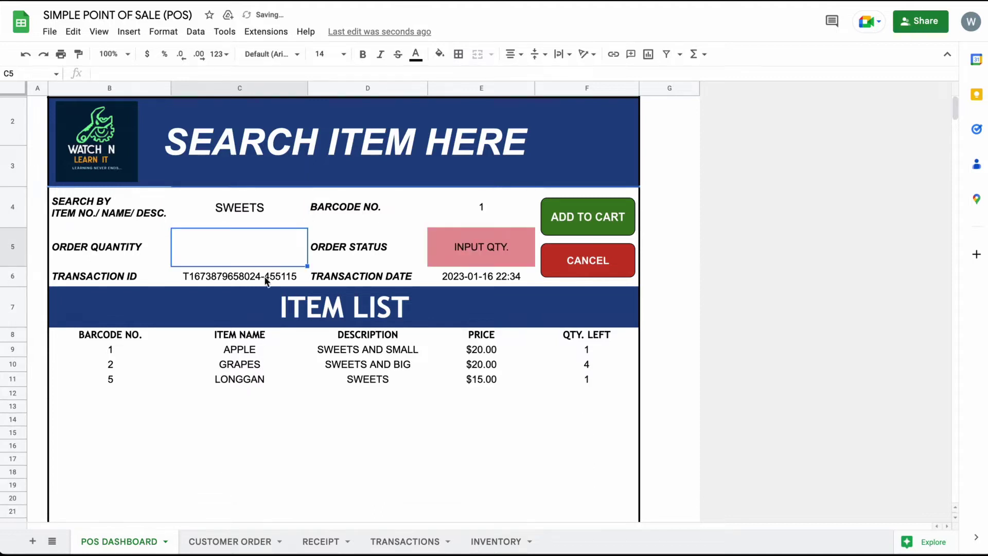
{"action": "left_click_drag", "start_coordinate": [114, 351], "coordinate": [545, 354]}
{"action": "left_click", "coordinate": [270, 248]}
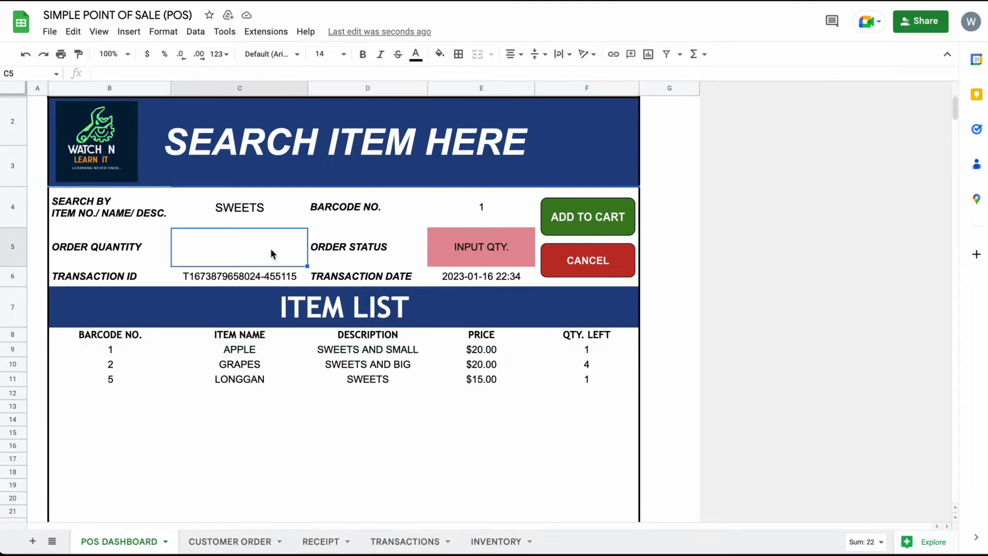
{"action": "type", "text": "1"}
{"action": "key", "text": "Return"}
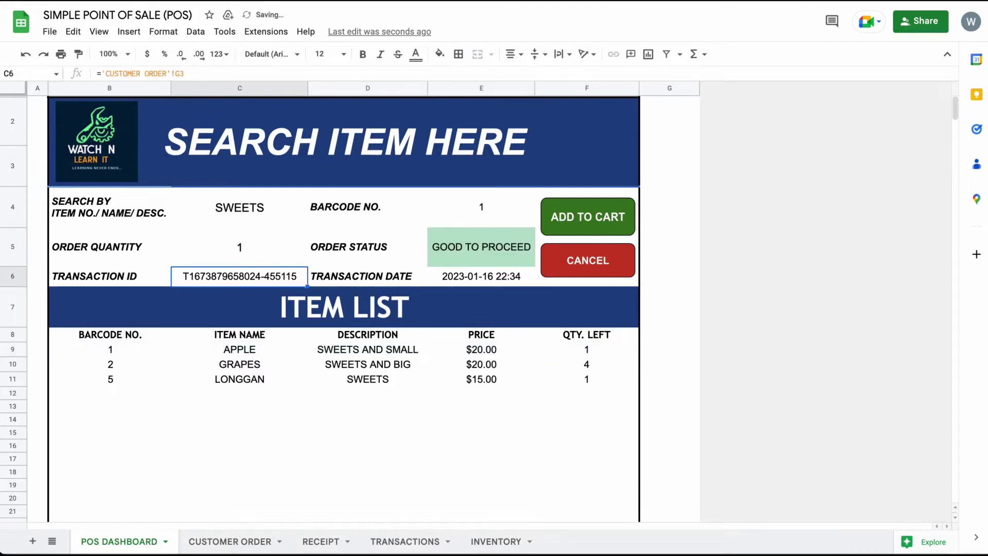
{"action": "left_click", "coordinate": [573, 231]}
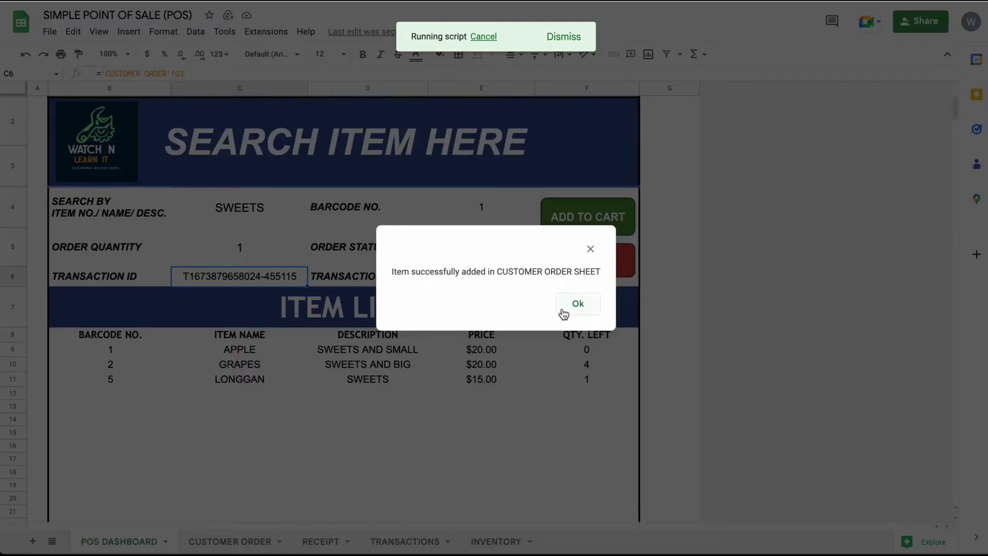
{"action": "left_click", "coordinate": [564, 309]}
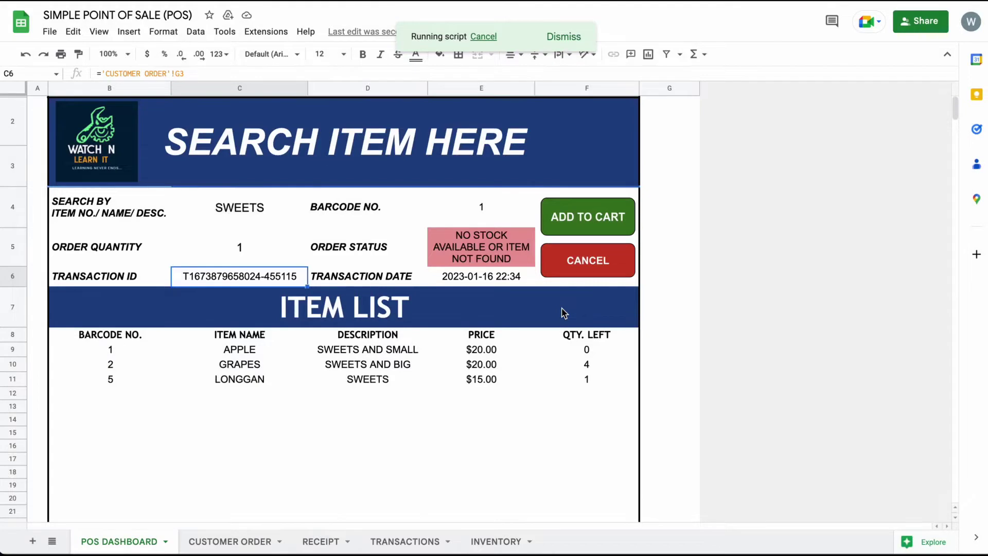
Step: Review the three order rows and $4,060.00 total on CUSTOMER ORDER, then decline cancelling the order
{"action": "left_click", "coordinate": [249, 542]}
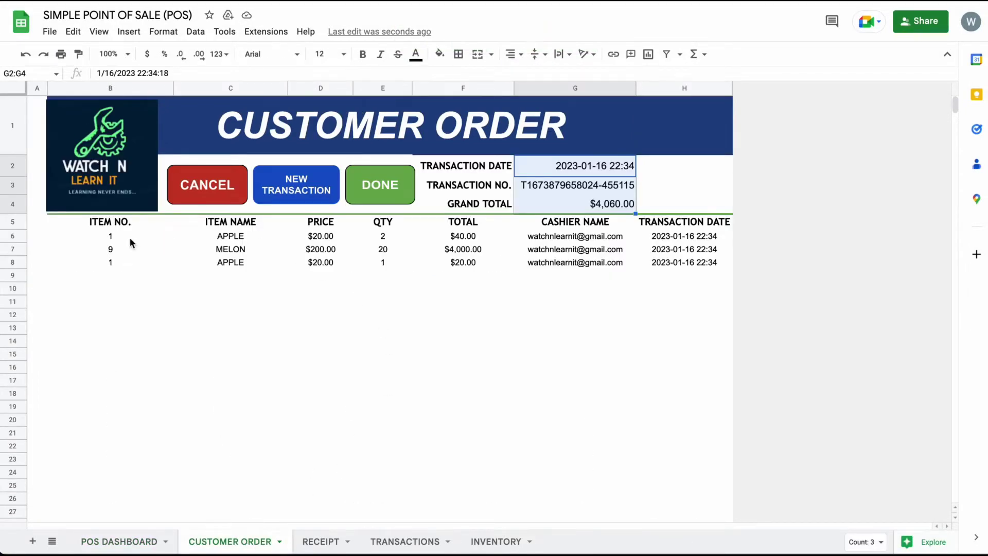
{"action": "left_click_drag", "start_coordinate": [130, 241], "coordinate": [672, 262]}
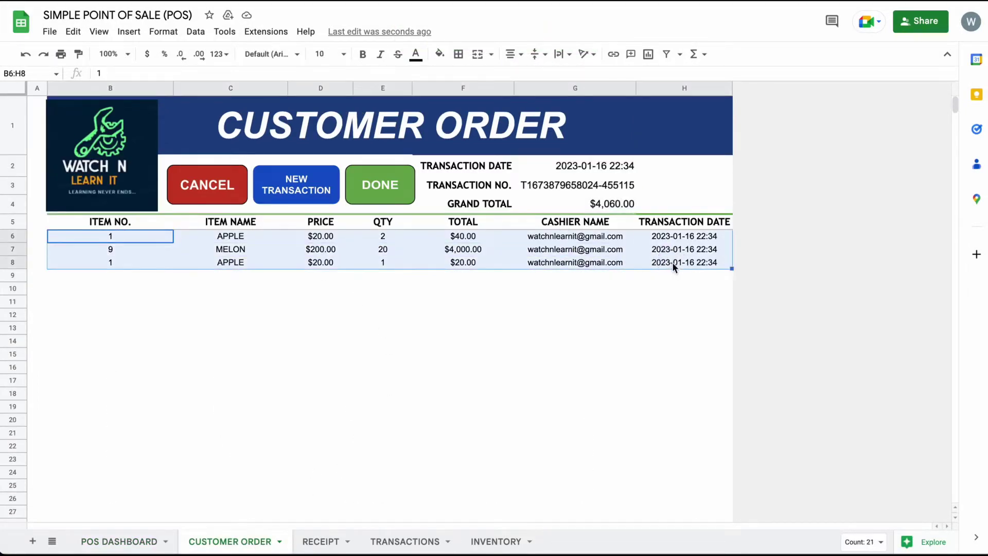
{"action": "left_click", "coordinate": [624, 208]}
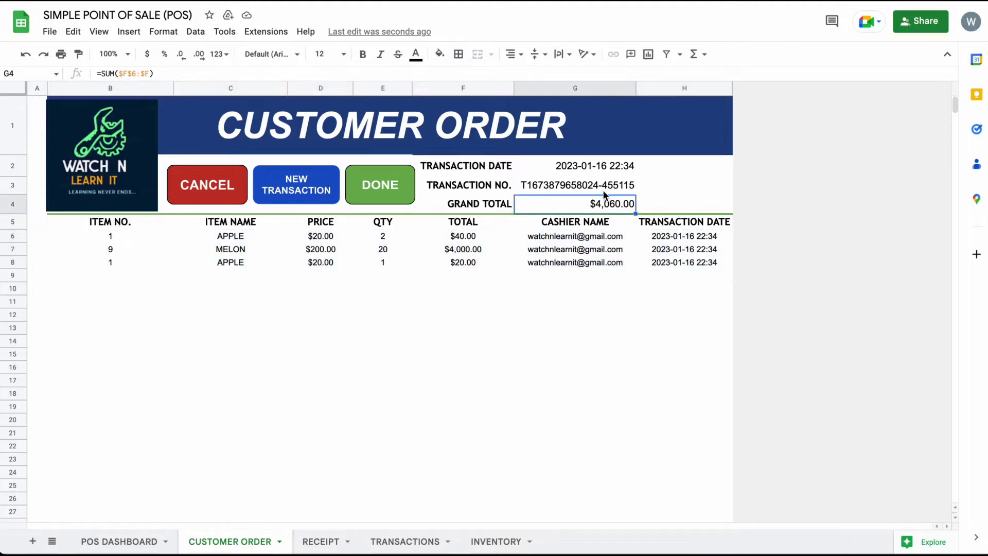
{"action": "left_click", "coordinate": [209, 196]}
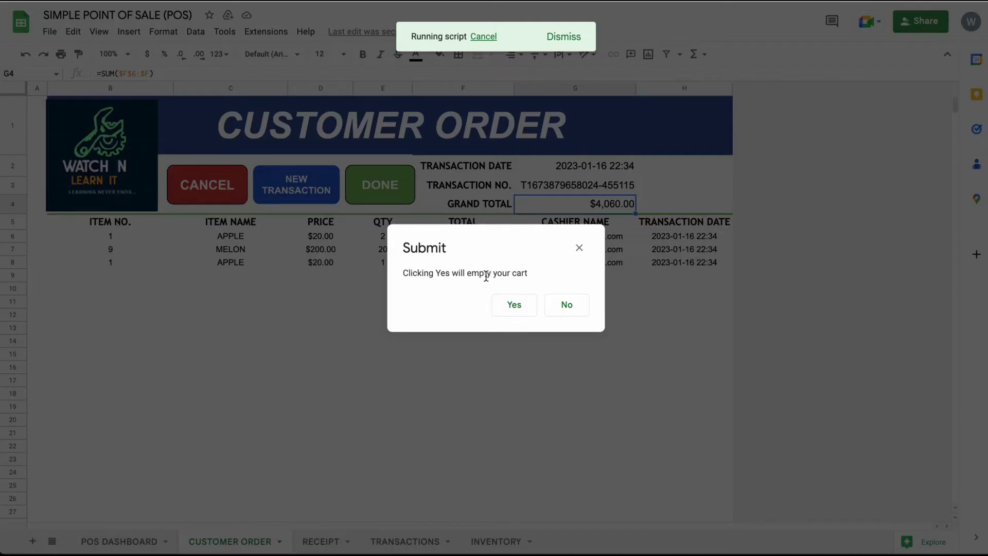
{"action": "left_click_drag", "start_coordinate": [485, 277], "coordinate": [528, 276]}
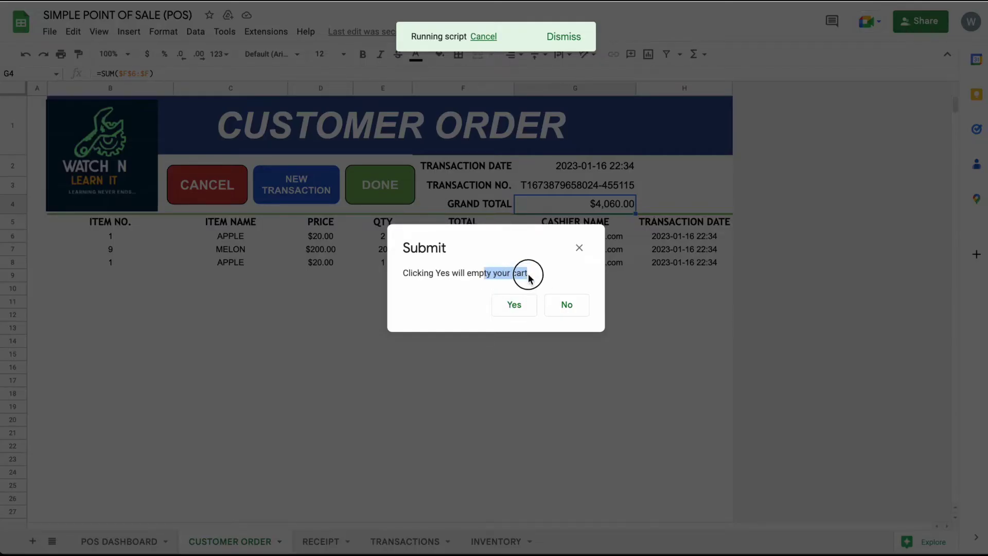
{"action": "left_click", "coordinate": [558, 308]}
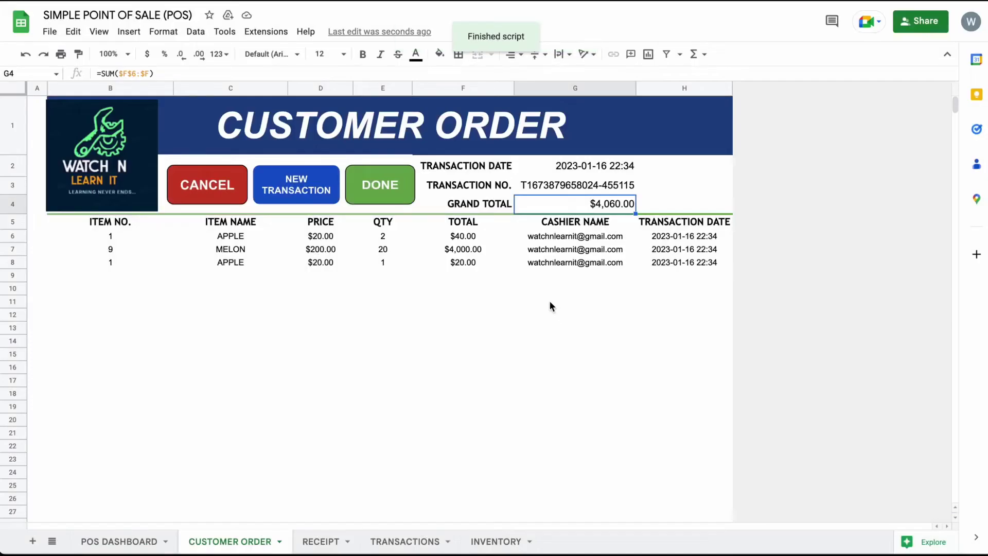
Step: Try starting a new transaction and dismiss the warning that one is already in progress
{"action": "left_click", "coordinate": [293, 196]}
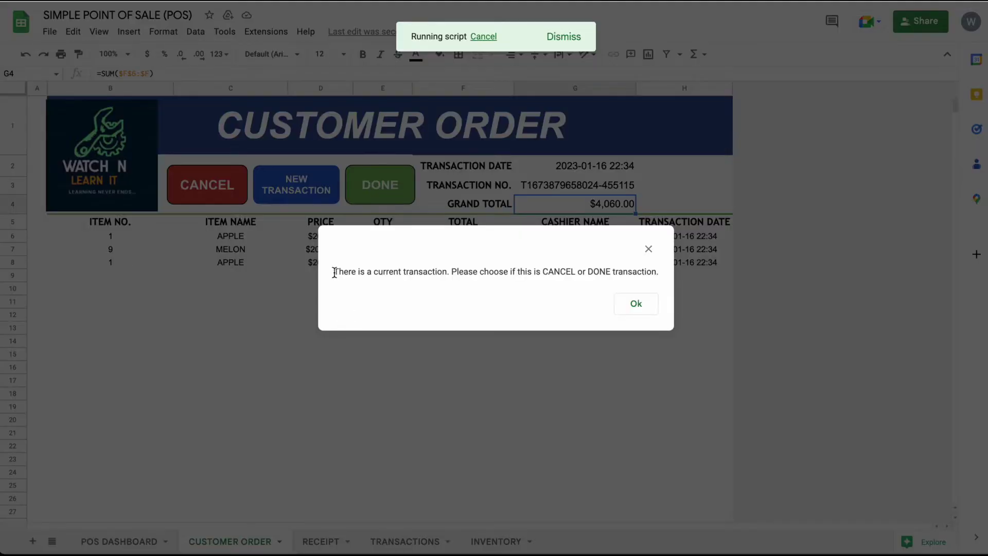
{"action": "left_click_drag", "start_coordinate": [335, 271], "coordinate": [663, 279]}
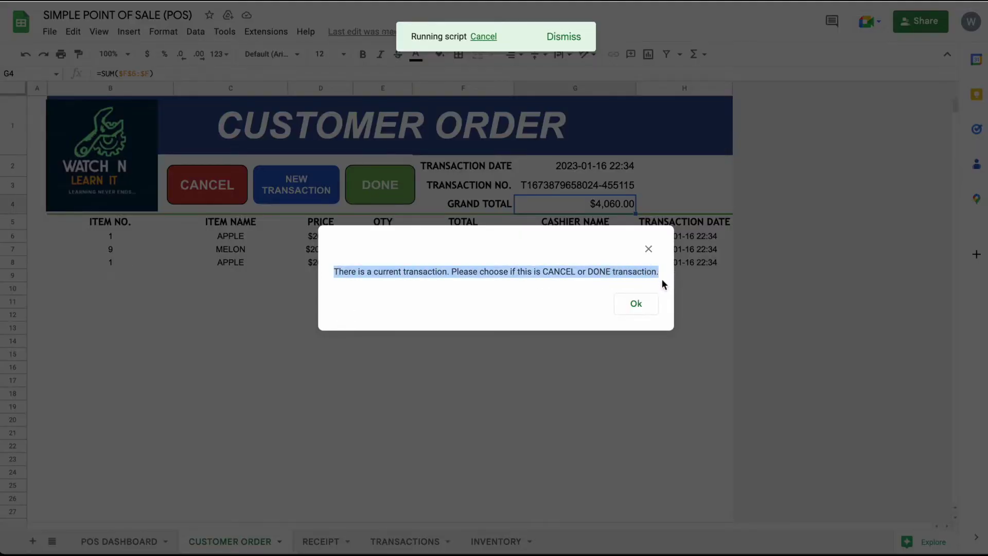
{"action": "left_click", "coordinate": [646, 306]}
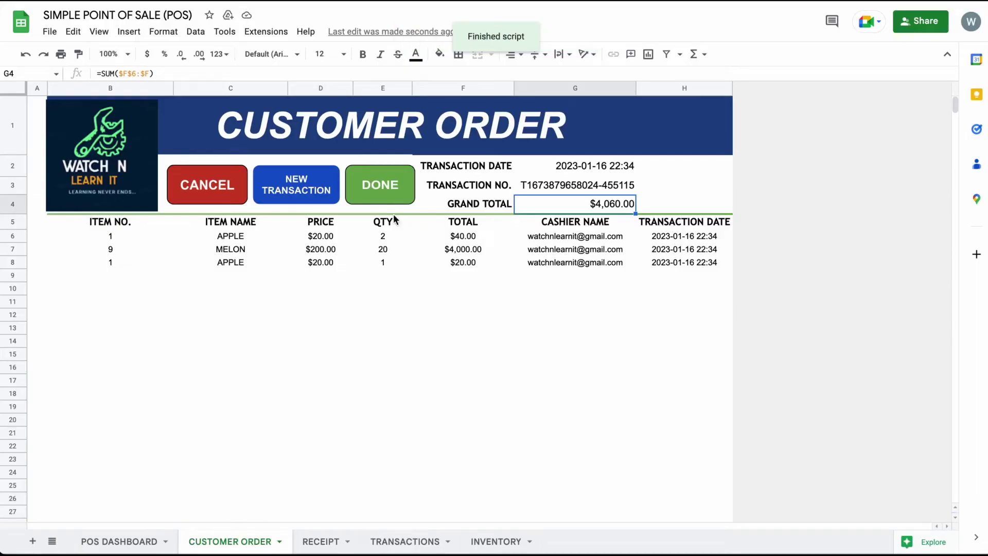
Step: Review the RECEIPT sheet's title, three item lines and $4,060.00 grand total
{"action": "left_click", "coordinate": [324, 540]}
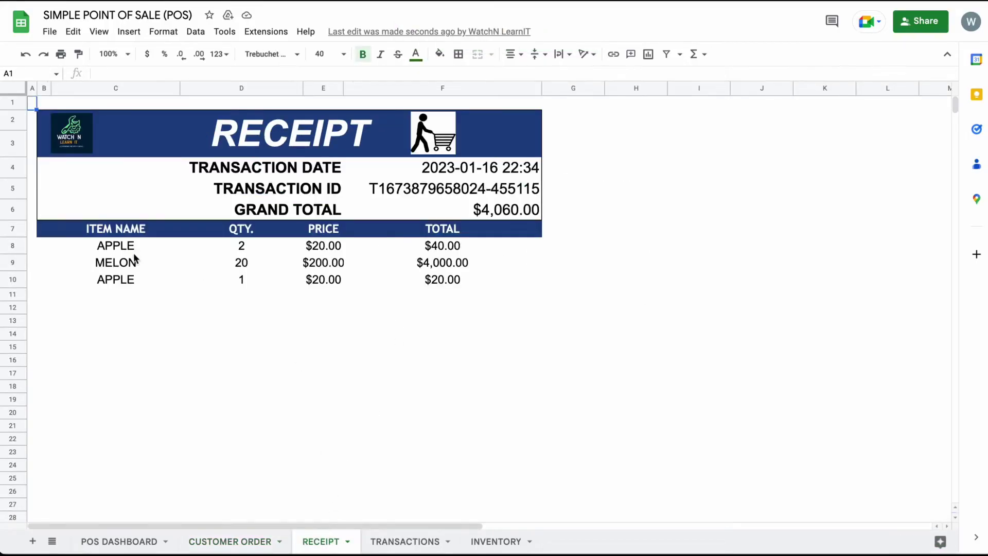
{"action": "left_click_drag", "start_coordinate": [134, 253], "coordinate": [461, 288]}
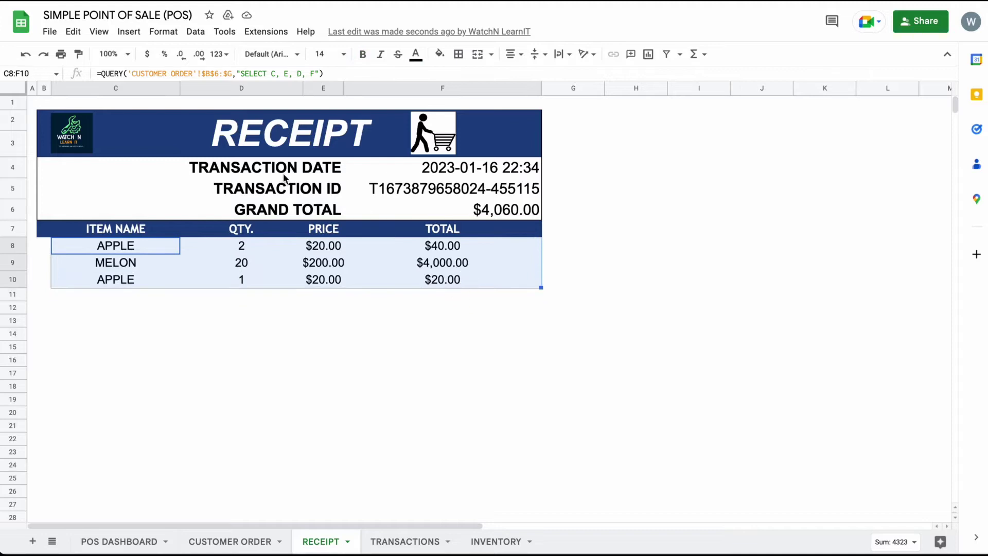
{"action": "left_click", "coordinate": [314, 133]}
{"action": "double_click", "coordinate": [311, 130]}
{"action": "double_click", "coordinate": [311, 129]}
{"action": "left_click", "coordinate": [310, 207]}
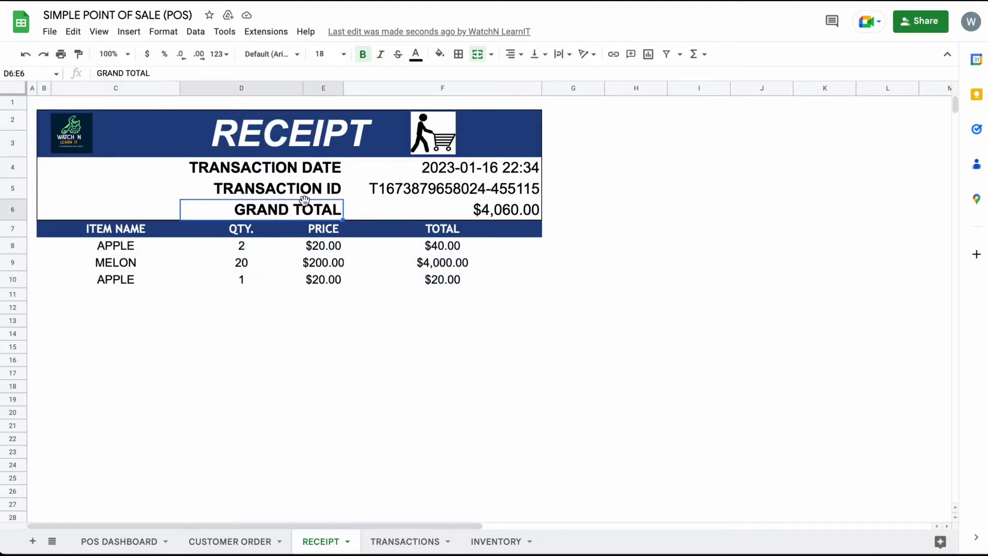
Step: Complete the $4,060.00 sale with DONE, confirming and acknowledging the save, then view the cleared receipt
{"action": "left_click", "coordinate": [260, 538]}
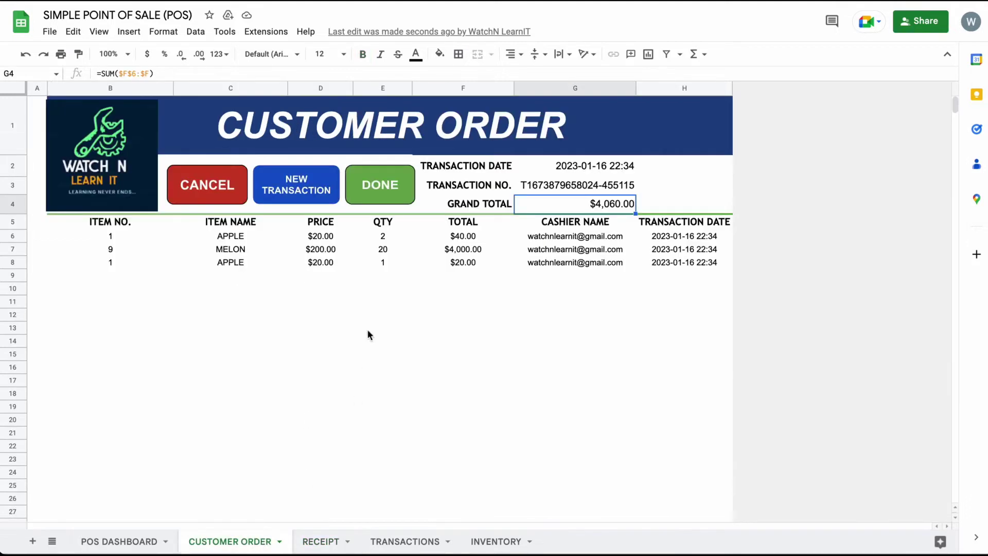
{"action": "left_click", "coordinate": [373, 182]}
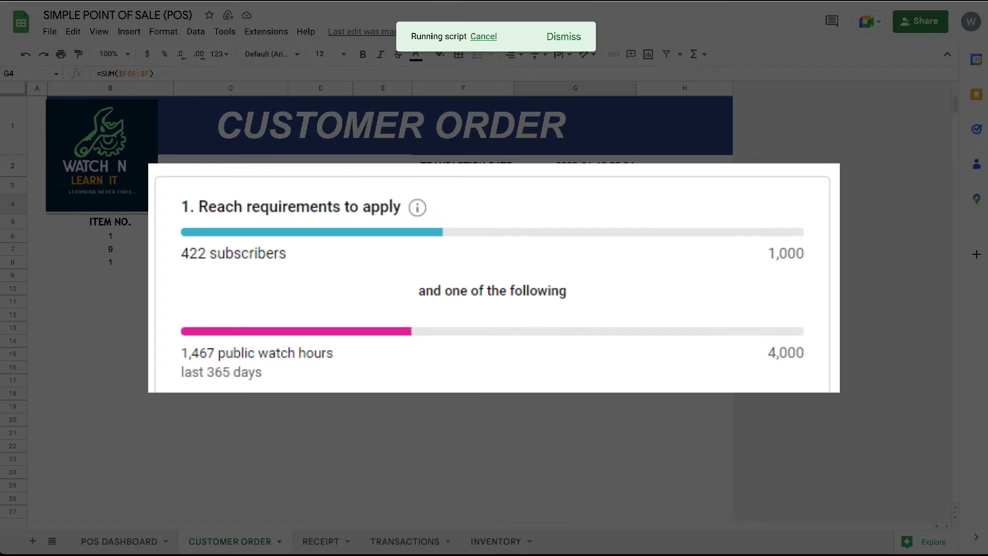
{"action": "left_click_drag", "start_coordinate": [403, 273], "coordinate": [562, 280]}
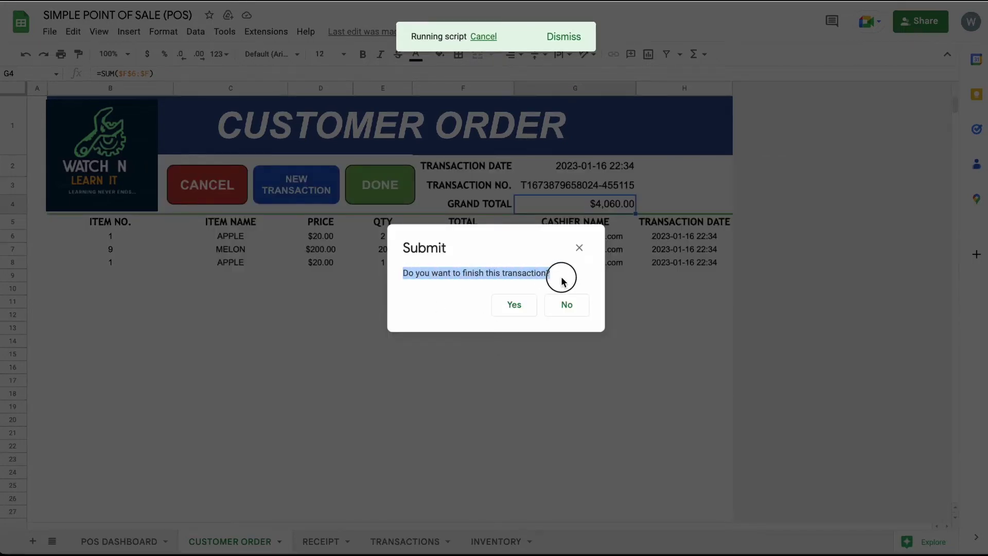
{"action": "left_click", "coordinate": [515, 310]}
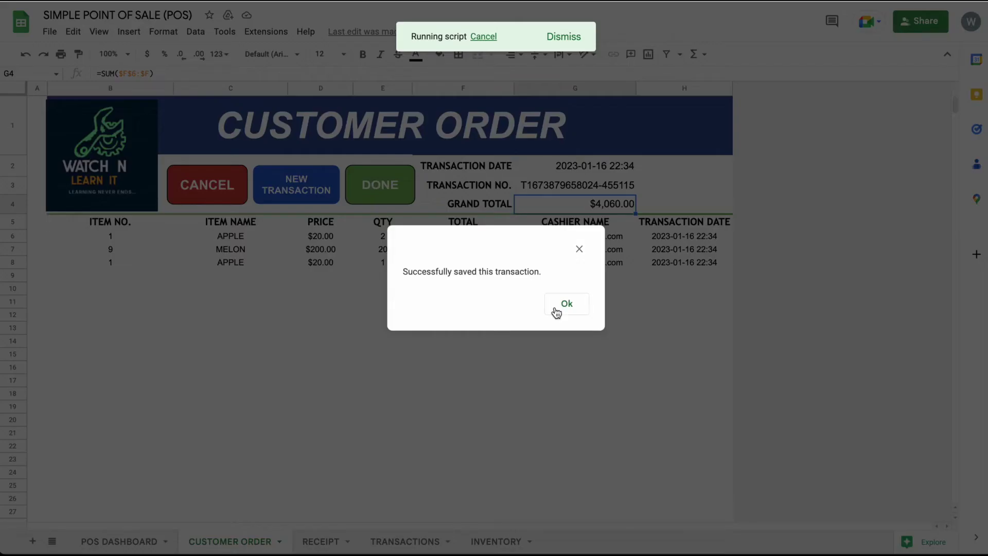
{"action": "left_click", "coordinate": [574, 309]}
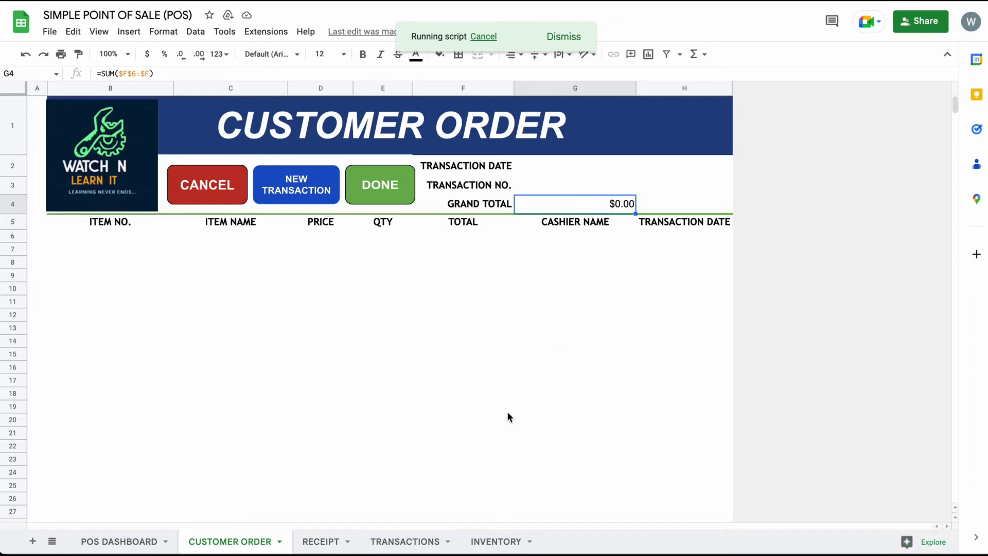
{"action": "left_click", "coordinate": [335, 548]}
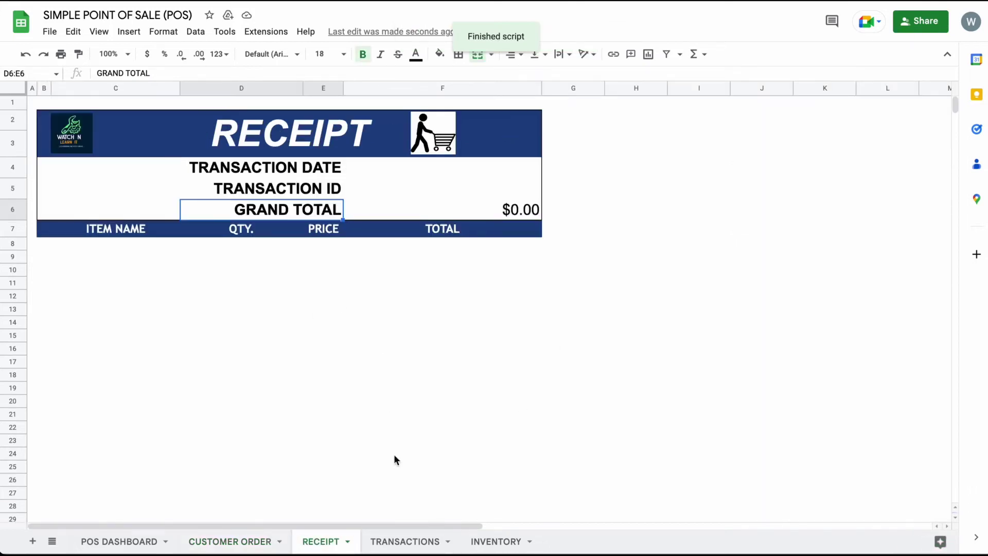
Step: Check the three new TRANSACTIONS rows and INVENTORY's TOTAL BOUGHT and LEFT QUANTITY columns
{"action": "left_click", "coordinate": [403, 530]}
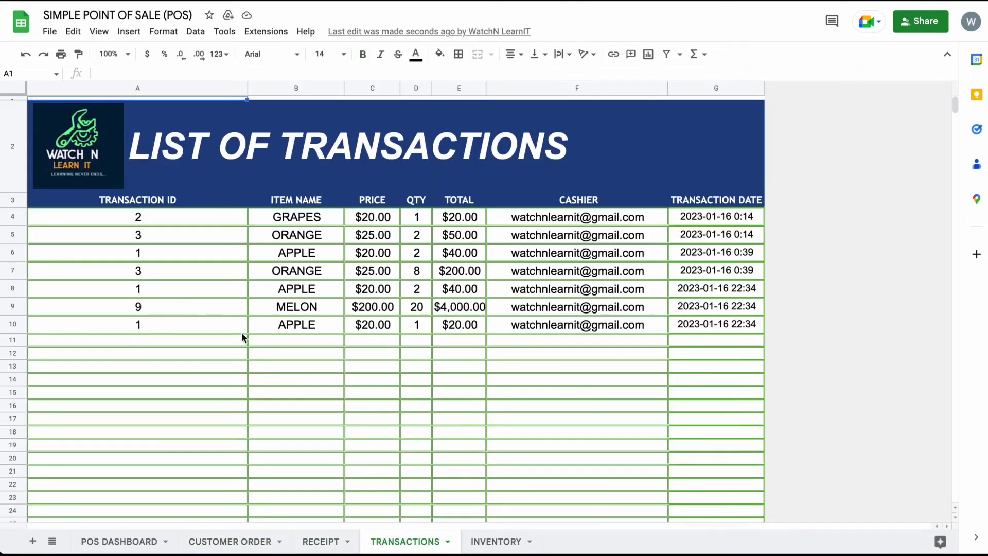
{"action": "left_click_drag", "start_coordinate": [168, 289], "coordinate": [726, 332]}
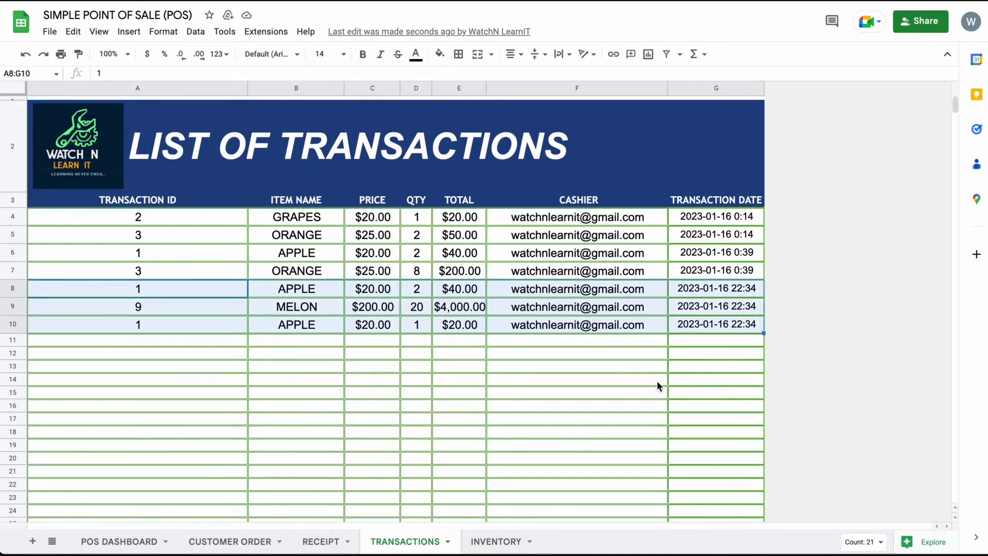
{"action": "left_click", "coordinate": [496, 541]}
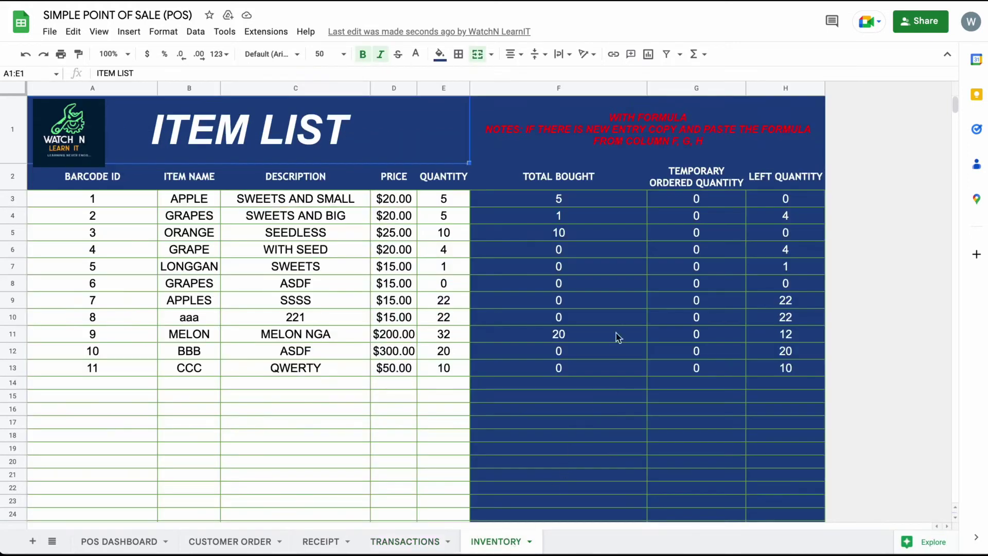
{"action": "left_click", "coordinate": [562, 88]}
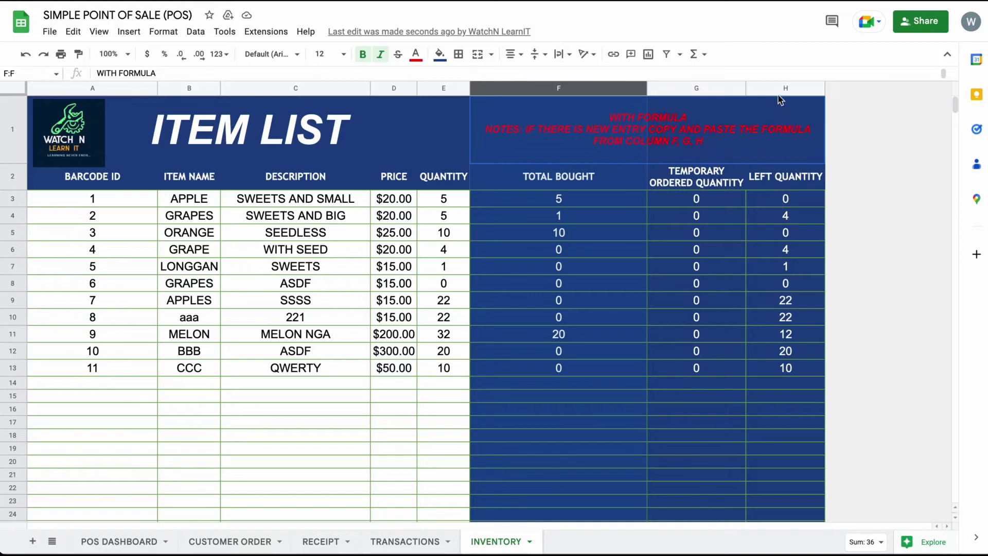
{"action": "left_click", "coordinate": [777, 91]}
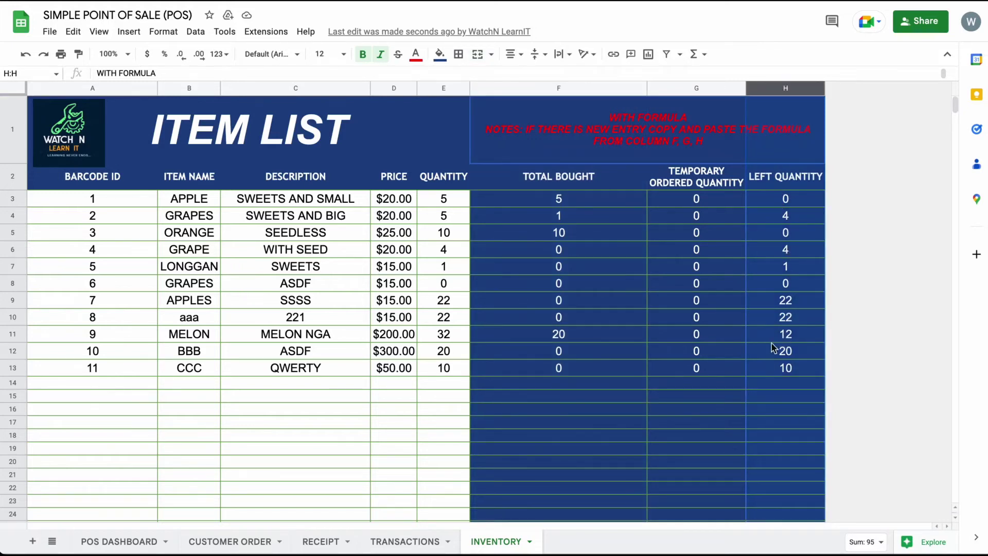
Step: Flip through the TRANSACTIONS and RECEIPT sheets, then return to INVENTORY and select cell A14
{"action": "left_click", "coordinate": [414, 542]}
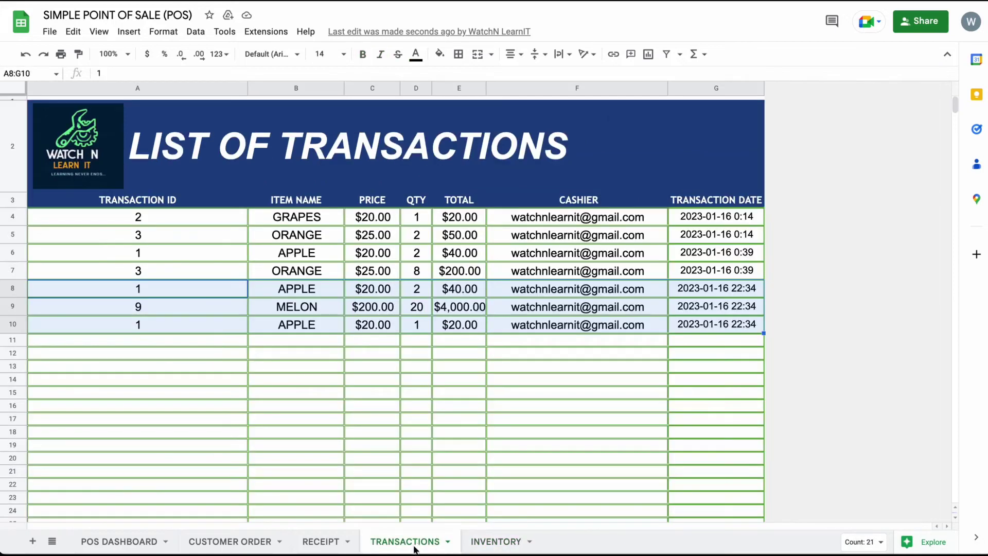
{"action": "left_click", "coordinate": [331, 541]}
{"action": "left_click", "coordinate": [418, 542]}
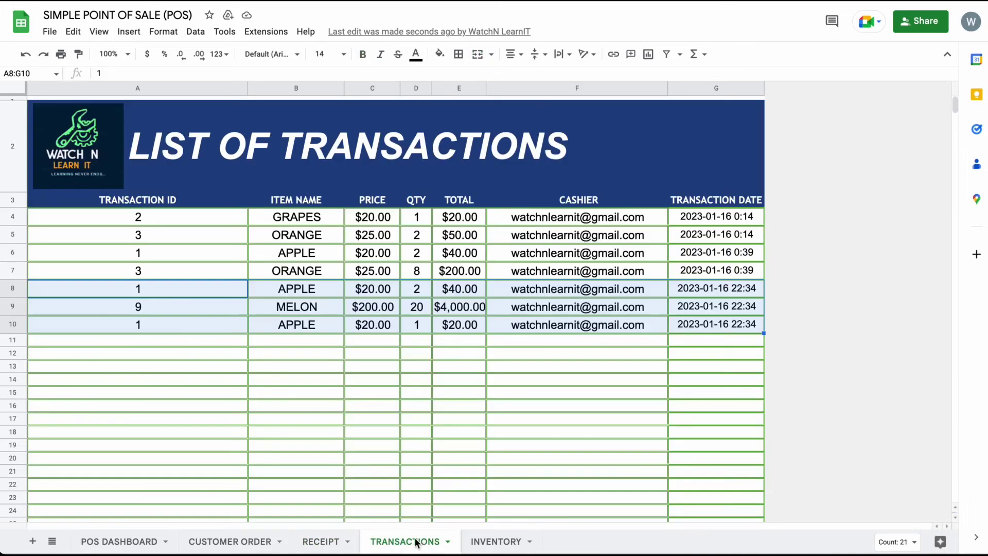
{"action": "left_click", "coordinate": [470, 542]}
{"action": "left_click", "coordinate": [86, 381]}
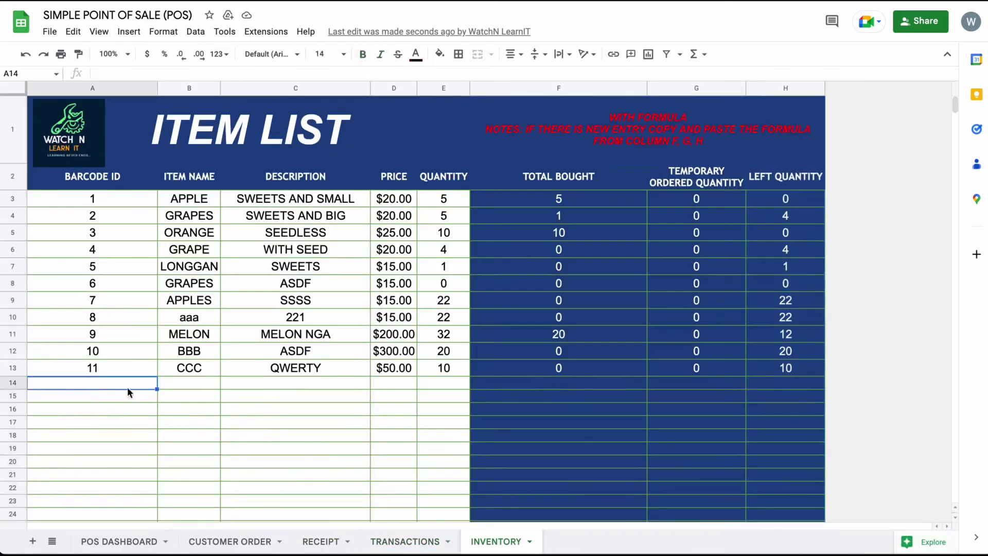
Step: Enter barcode 12 and the name NEW ITEM FRUITS in row 14, widening column B to fit
{"action": "type", "text": "12"}
{"action": "key", "text": "Tab"}
{"action": "type", "text": "NEW "}
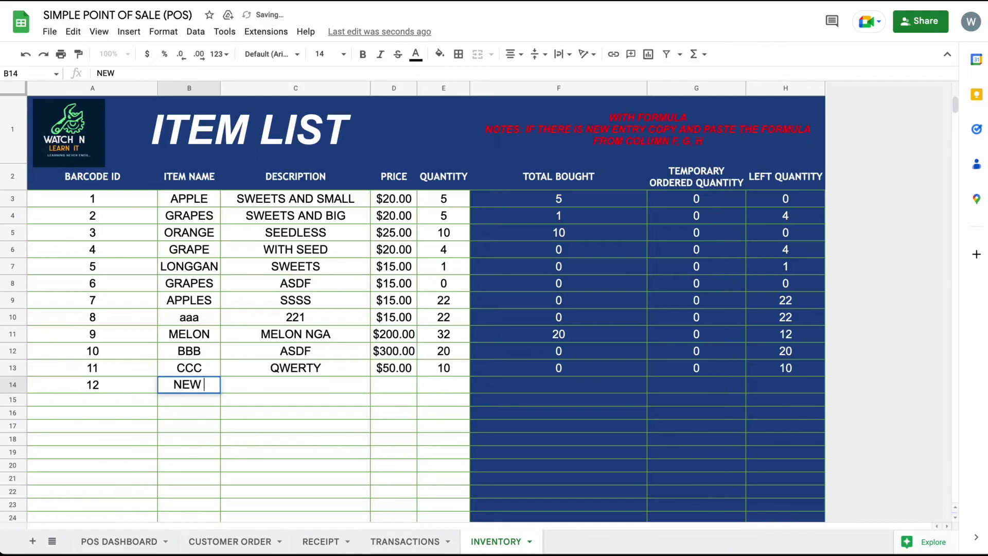
{"action": "type", "text": "ITEM FRUITES"}
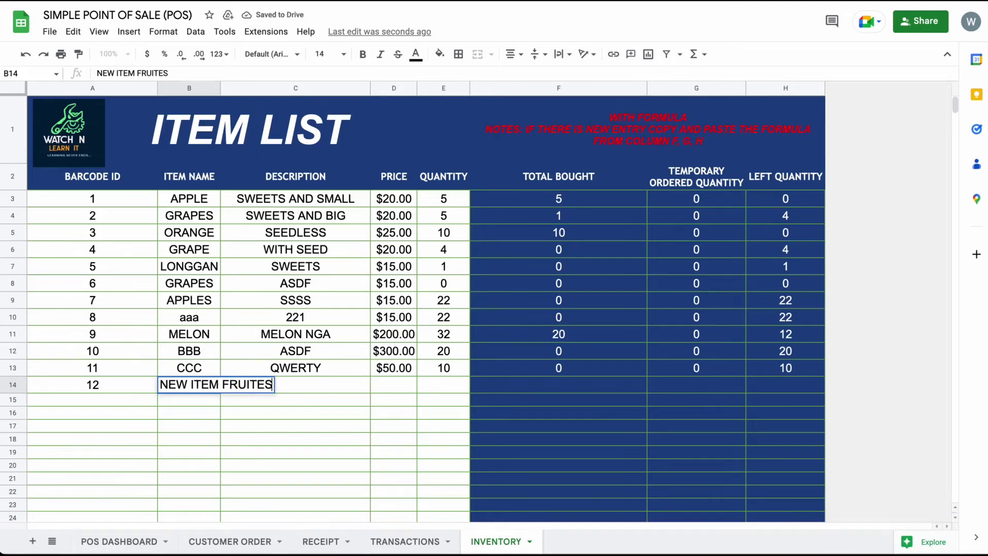
{"action": "key", "text": "Return"}
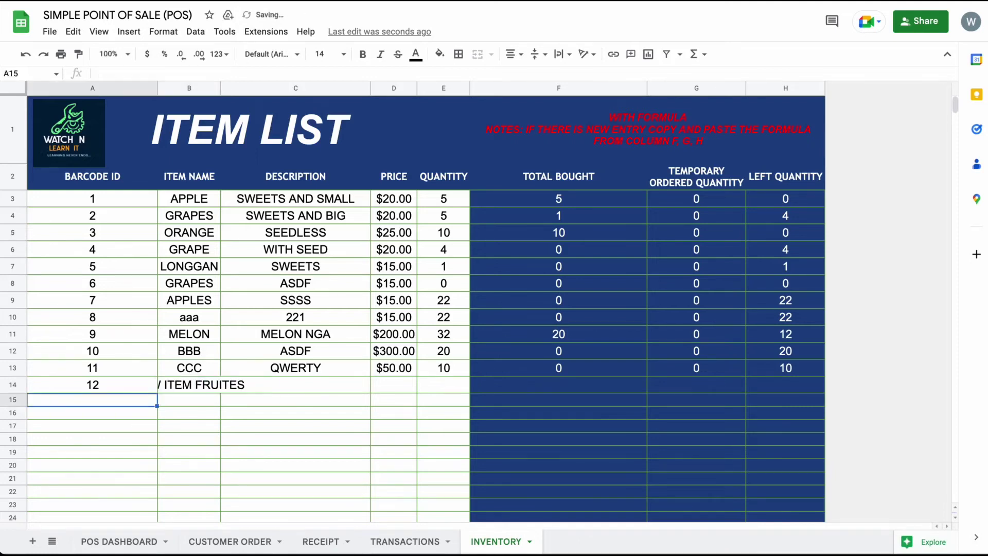
{"action": "double_click", "coordinate": [219, 89]}
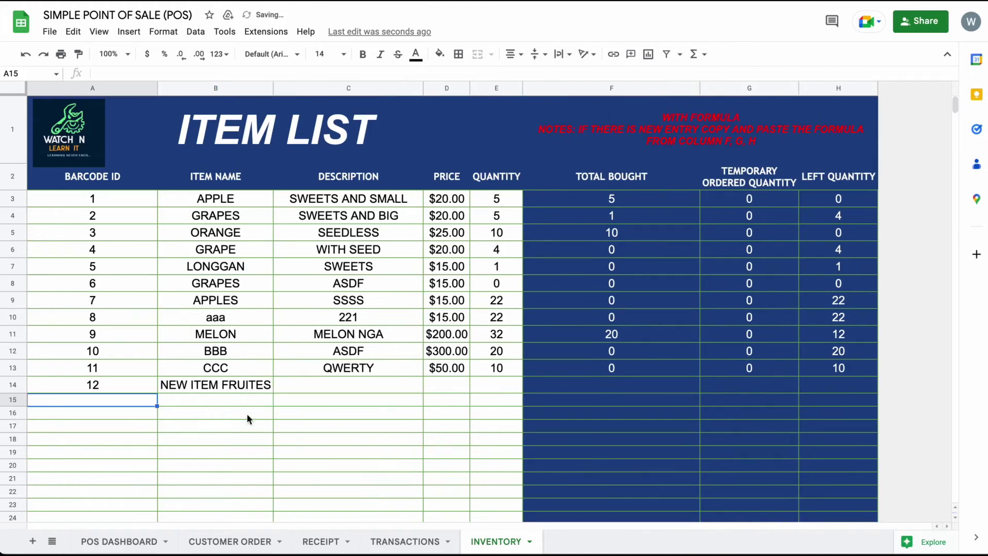
{"action": "double_click", "coordinate": [251, 386]}
{"action": "key", "text": "BackSpace"}
{"action": "key", "text": "BackSpace"}
{"action": "type", "text": "S"}
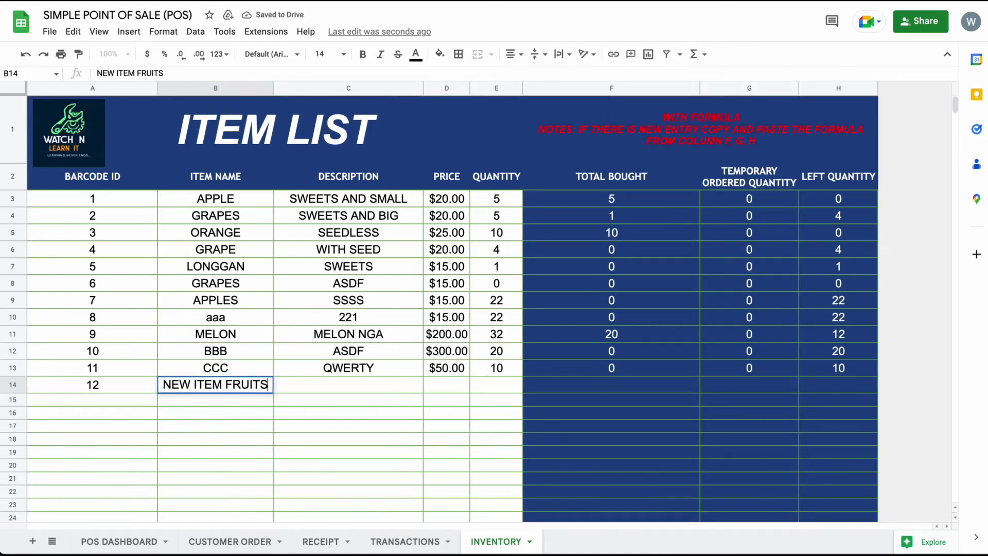
{"action": "key", "text": "Tab"}
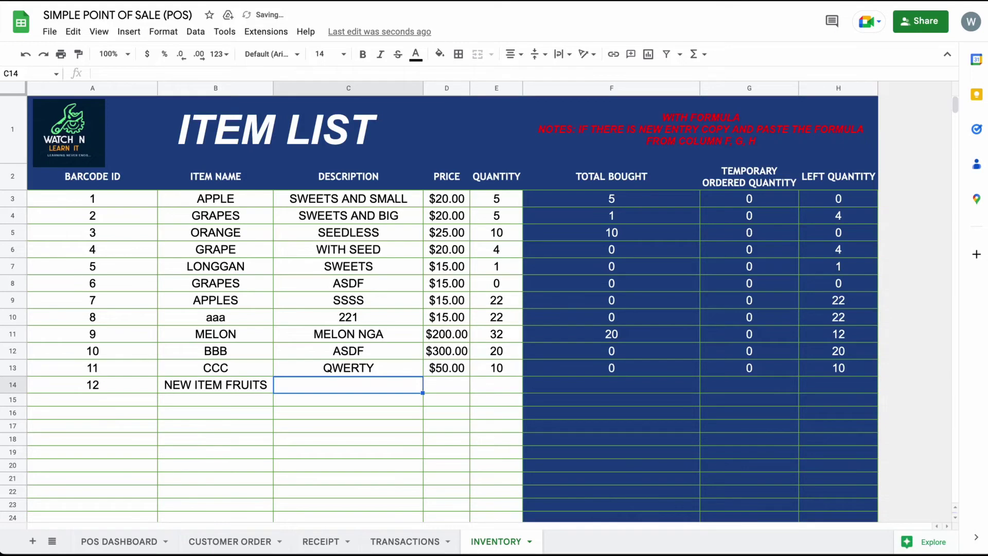
Step: Give the new item description ABCDEF, price $200.00 and quantity 20
{"action": "type", "text": "ABCDEF"}
{"action": "key", "text": "Tab"}
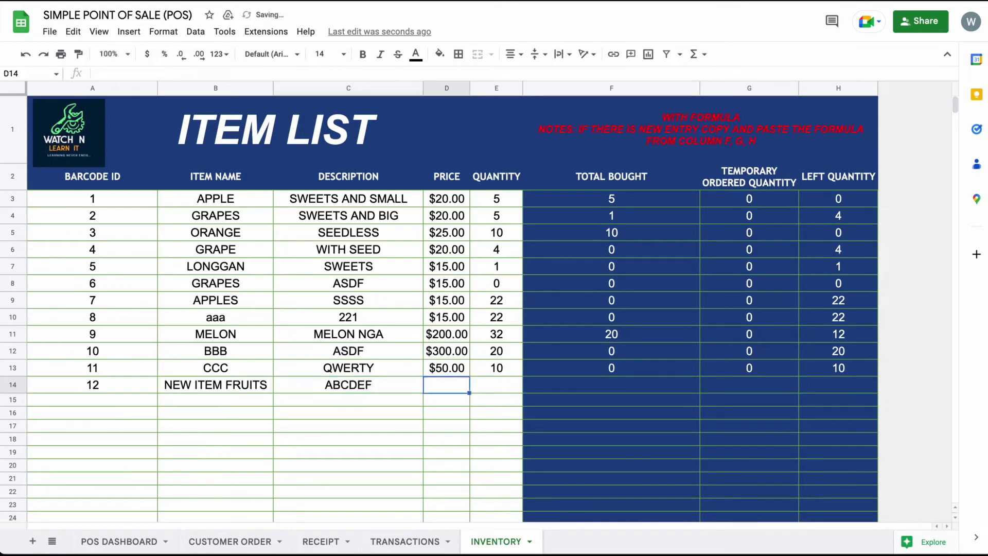
{"action": "type", "text": "200"}
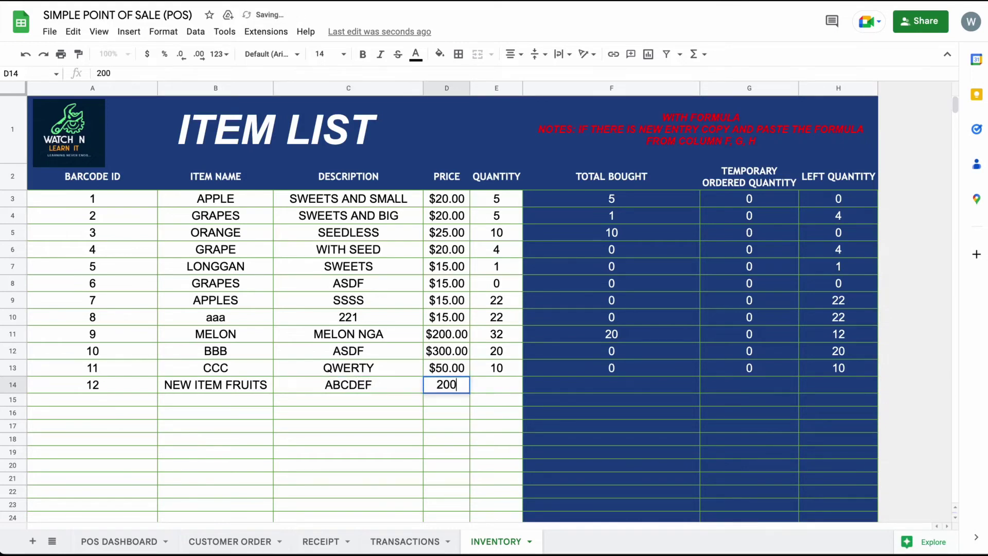
{"action": "key", "text": "Return"}
{"action": "key", "text": "Up"}
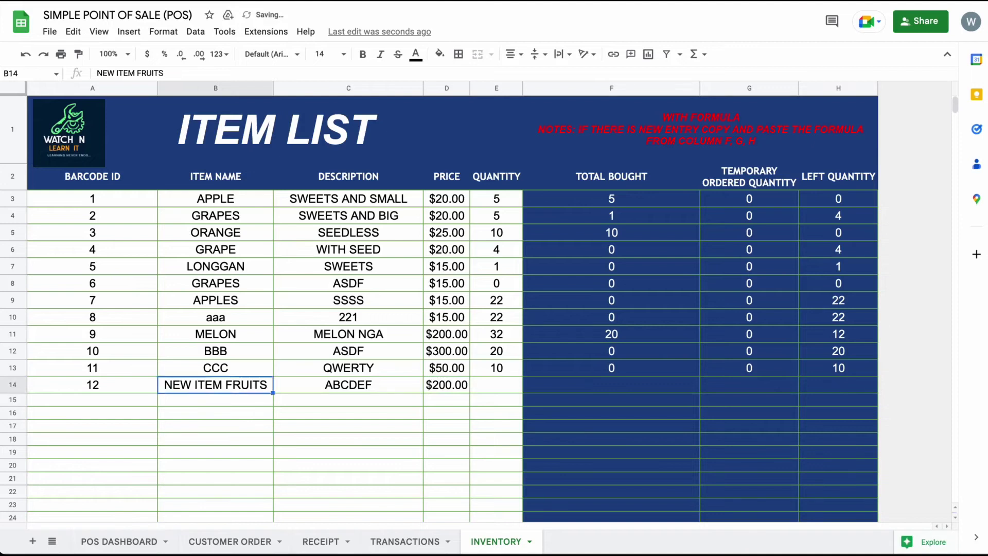
{"action": "key", "text": "Right"}
{"action": "key", "text": "Right"}
{"action": "key", "text": "Right"}
{"action": "type", "text": "20"}
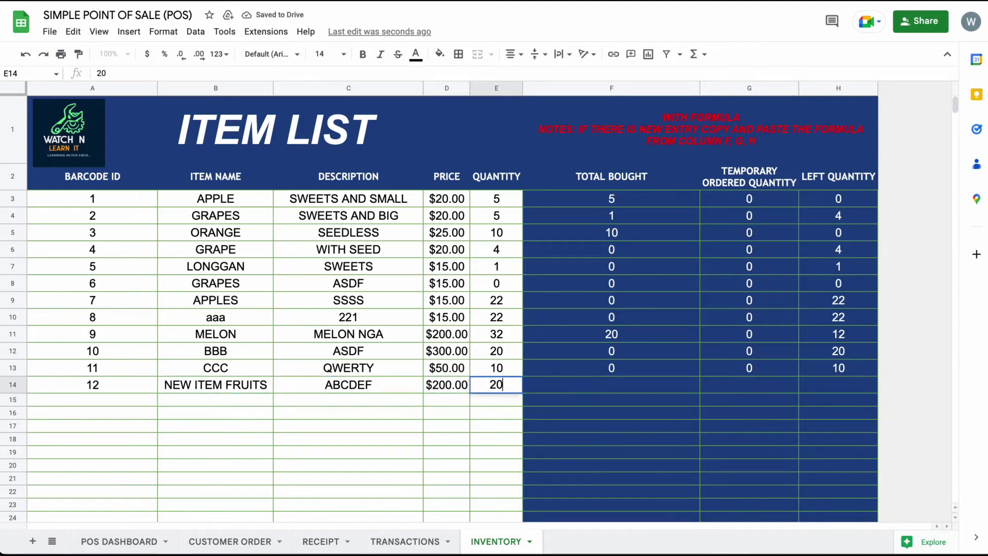
{"action": "key", "text": "Return"}
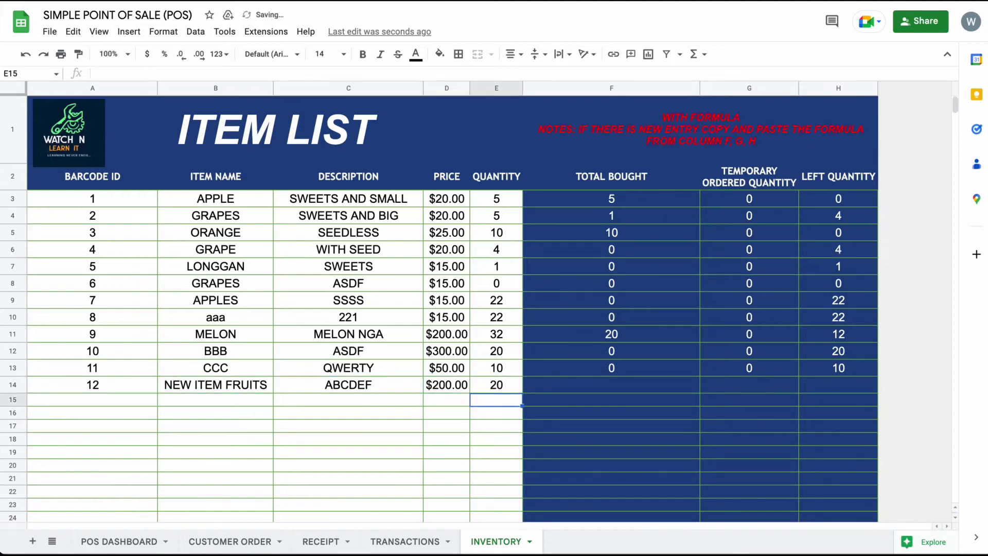
Step: Copy the F13:H13 formulas and paste formulas only into F14 for bought and left quantities
{"action": "left_click", "coordinate": [630, 135]}
{"action": "left_click_drag", "start_coordinate": [650, 107], "coordinate": [767, 138]}
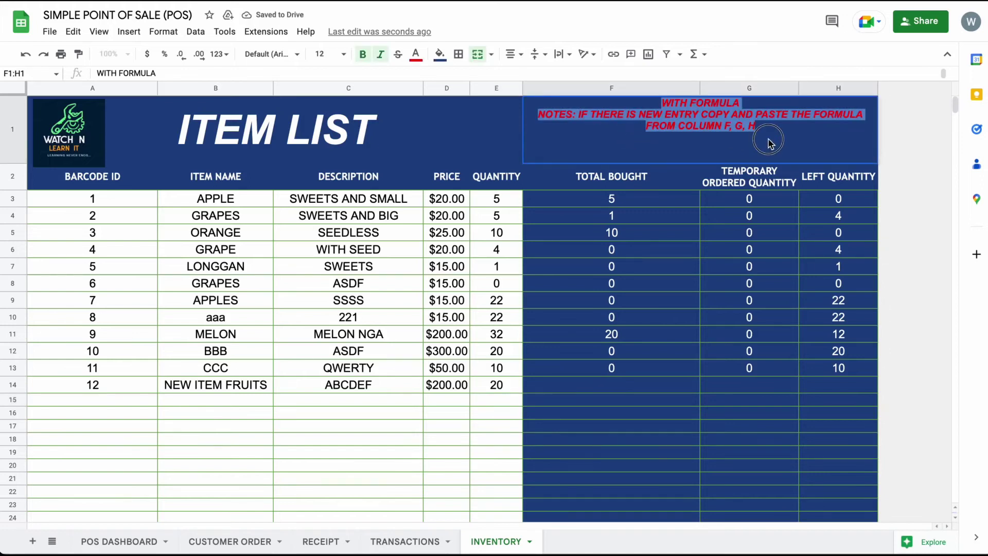
{"action": "left_click_drag", "start_coordinate": [651, 371], "coordinate": [827, 375]}
{"action": "right_click", "coordinate": [828, 380]}
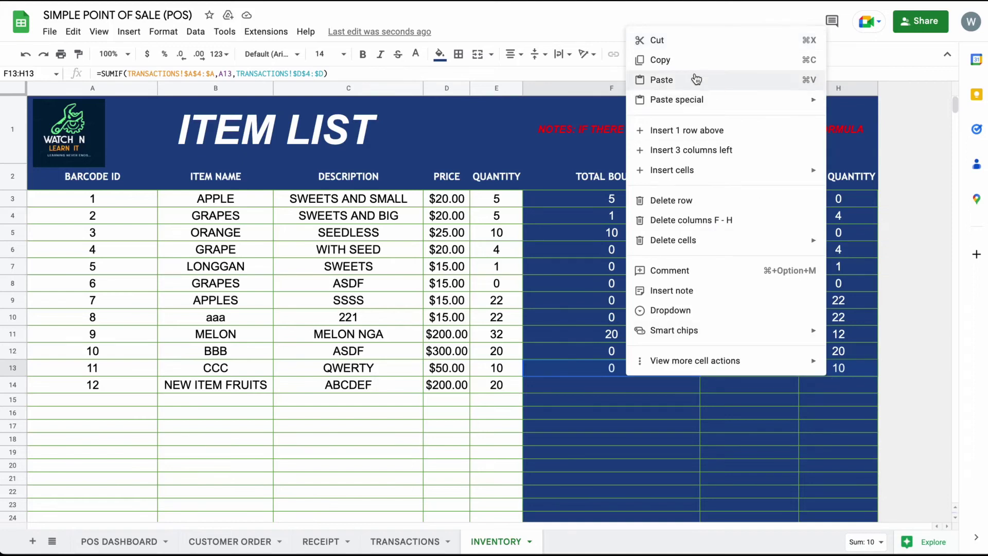
{"action": "left_click", "coordinate": [740, 60]}
{"action": "left_click", "coordinate": [593, 388]}
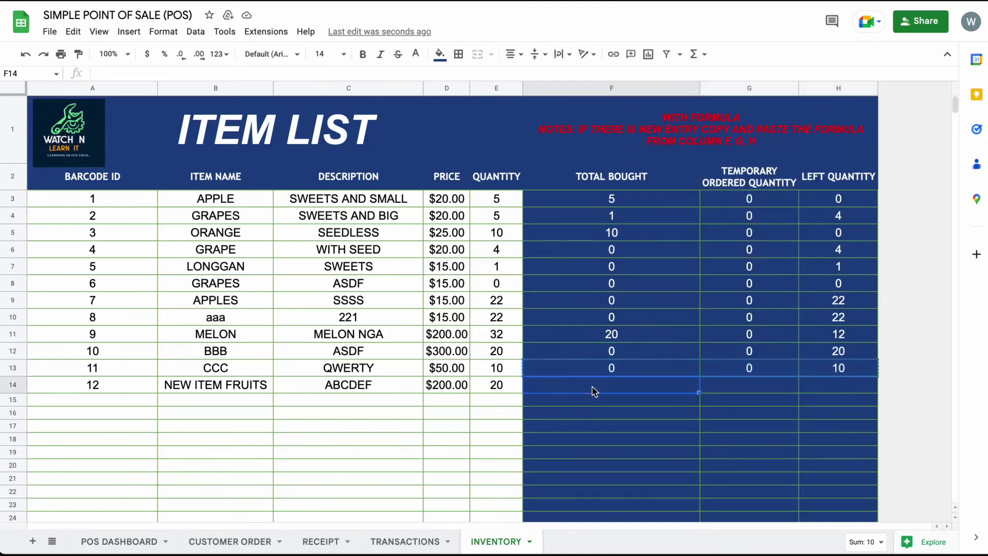
{"action": "right_click", "coordinate": [593, 387]}
{"action": "mouse_move", "coordinate": [671, 232]}
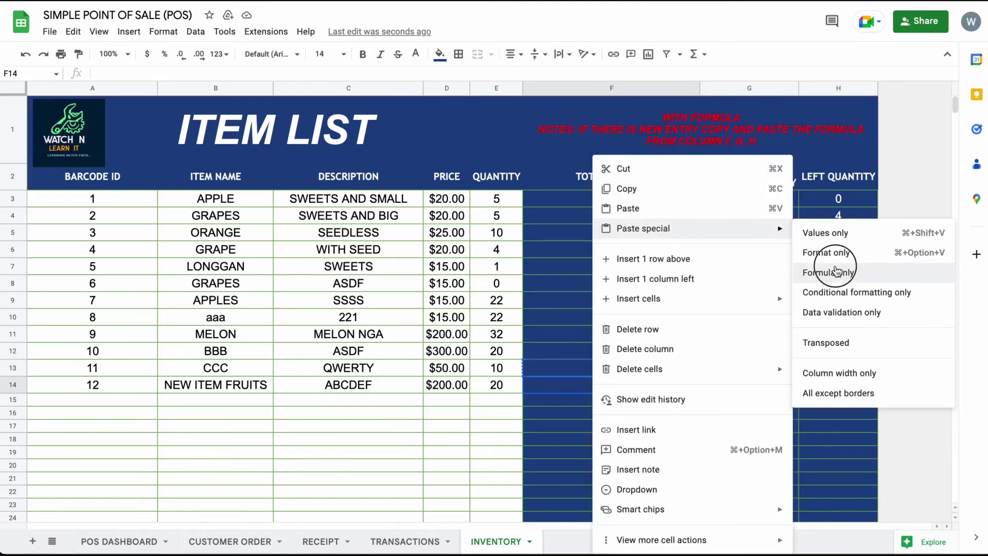
{"action": "left_click", "coordinate": [838, 270]}
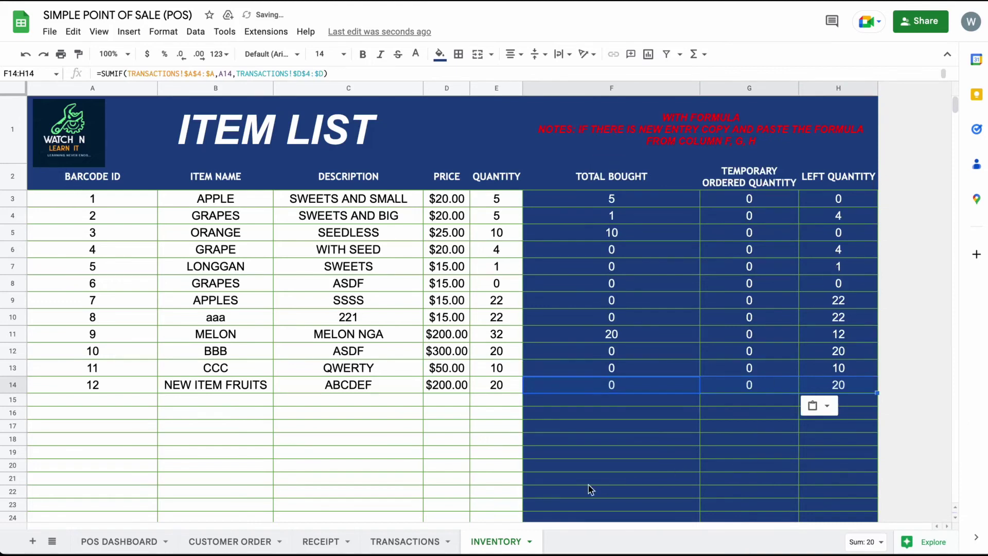
Step: Review the POS DASHBOARD, then start a new transaction on the CUSTOMER ORDER sheet
{"action": "left_click", "coordinate": [95, 547]}
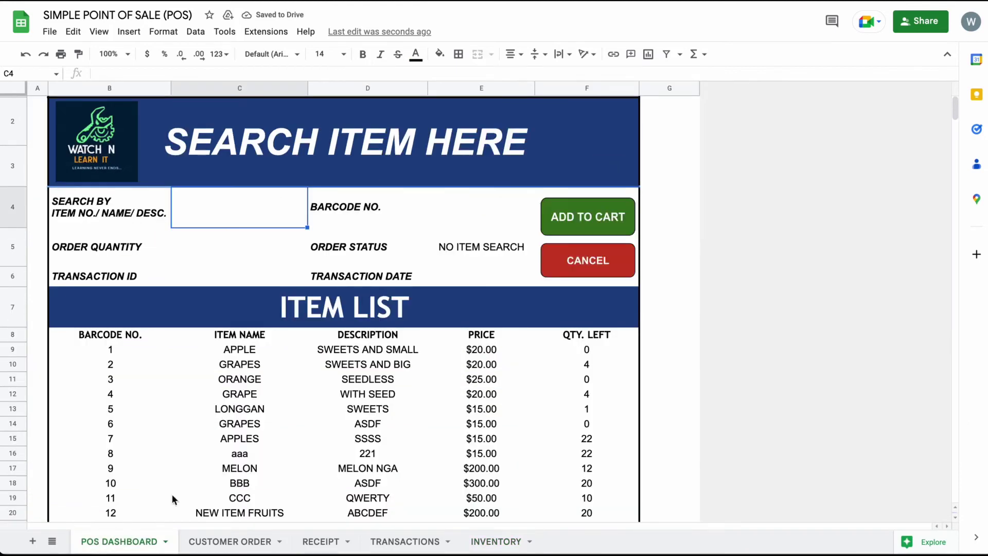
{"action": "scroll", "coordinate": [259, 369], "scroll_direction": "down", "scroll_amount": 5}
{"action": "left_click_drag", "start_coordinate": [113, 288], "coordinate": [574, 286]}
{"action": "scroll", "coordinate": [316, 333], "scroll_direction": "up", "scroll_amount": 3}
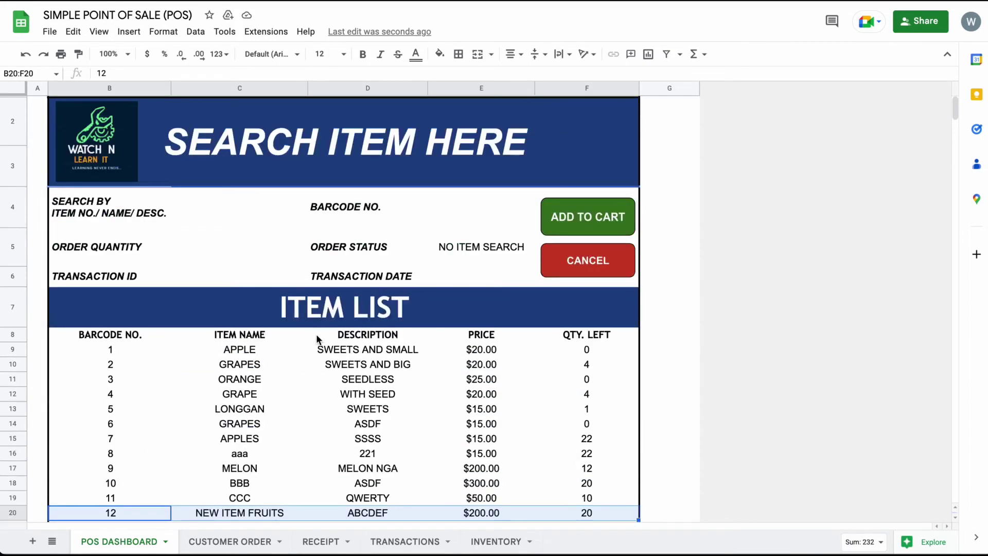
{"action": "left_click", "coordinate": [245, 545]}
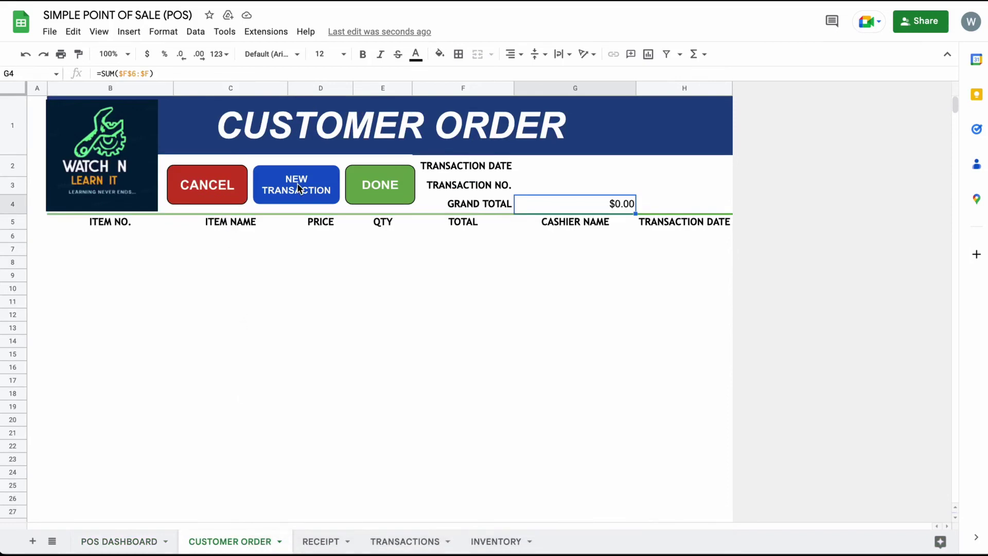
{"action": "left_click", "coordinate": [299, 189]}
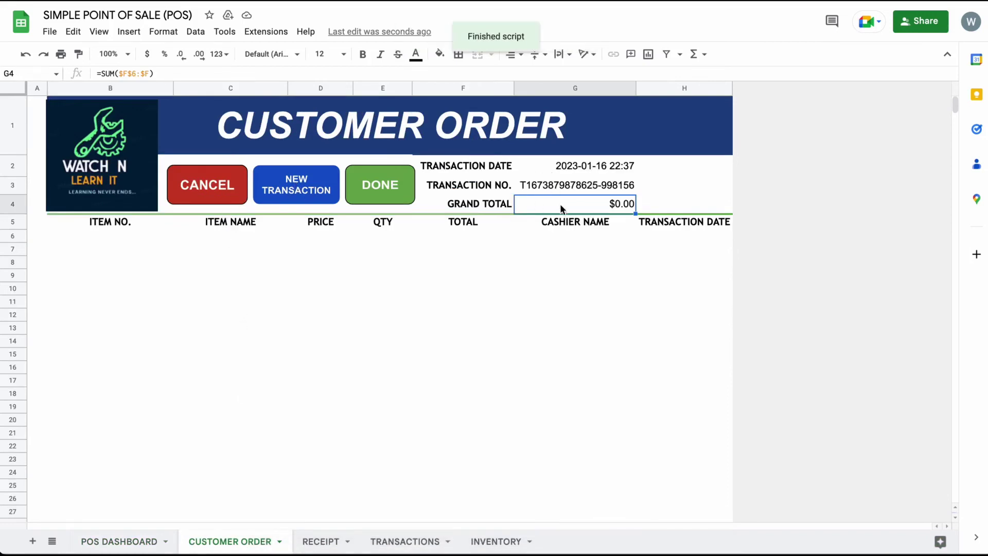
Step: Search NEW ITEM on the dashboard and add 20 to the cart for $4,000.00
{"action": "left_click", "coordinate": [124, 541]}
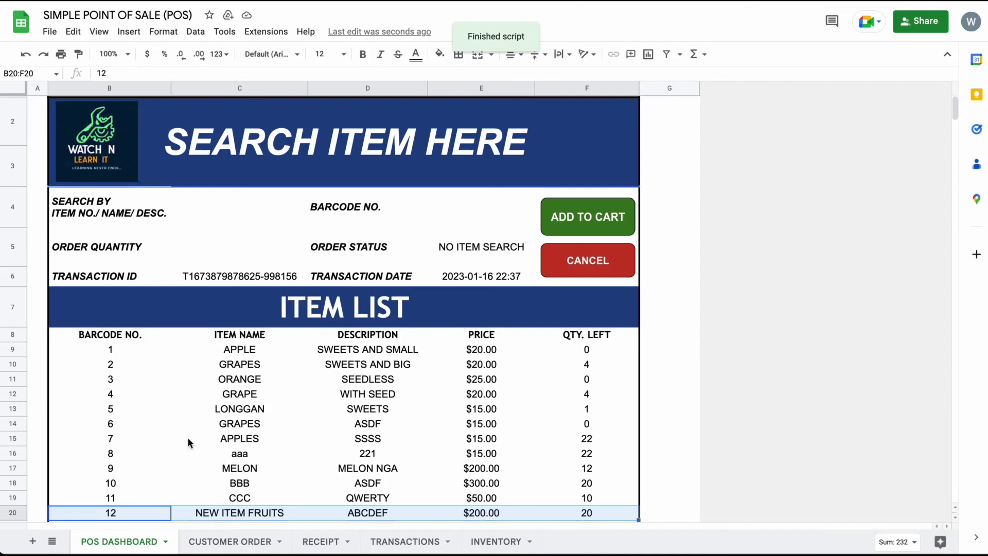
{"action": "left_click", "coordinate": [240, 202]}
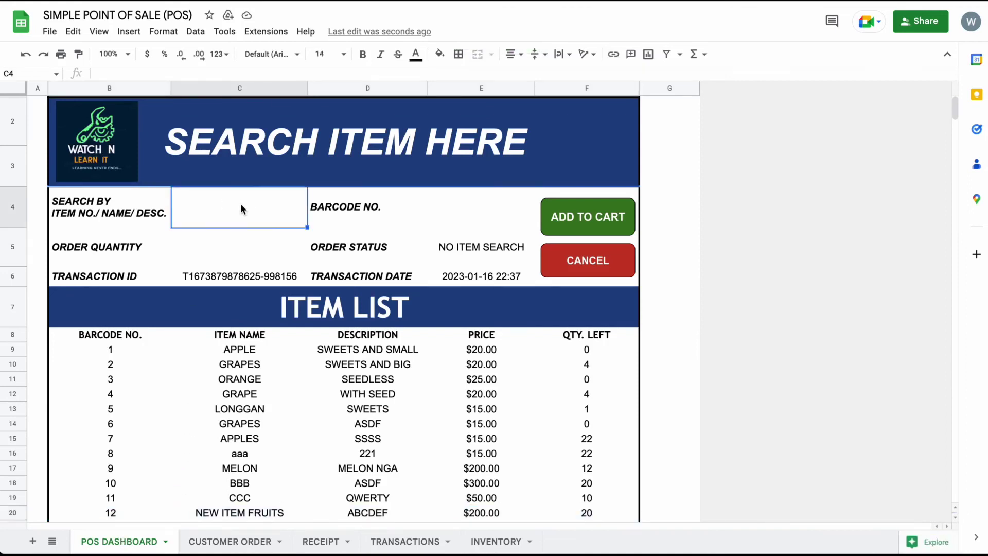
{"action": "type", "text": "NEW ITEM"}
{"action": "key", "text": "Return"}
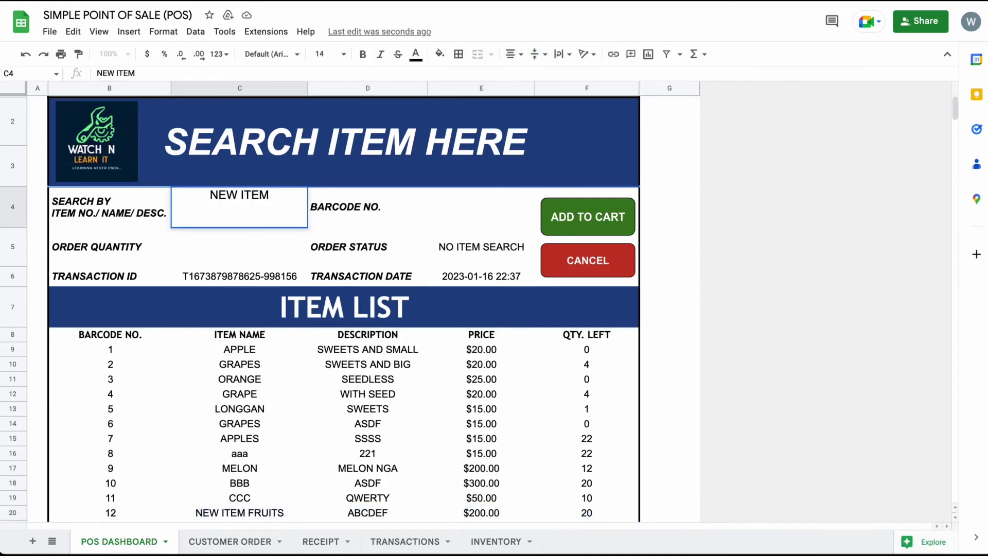
{"action": "type", "text": "1"}
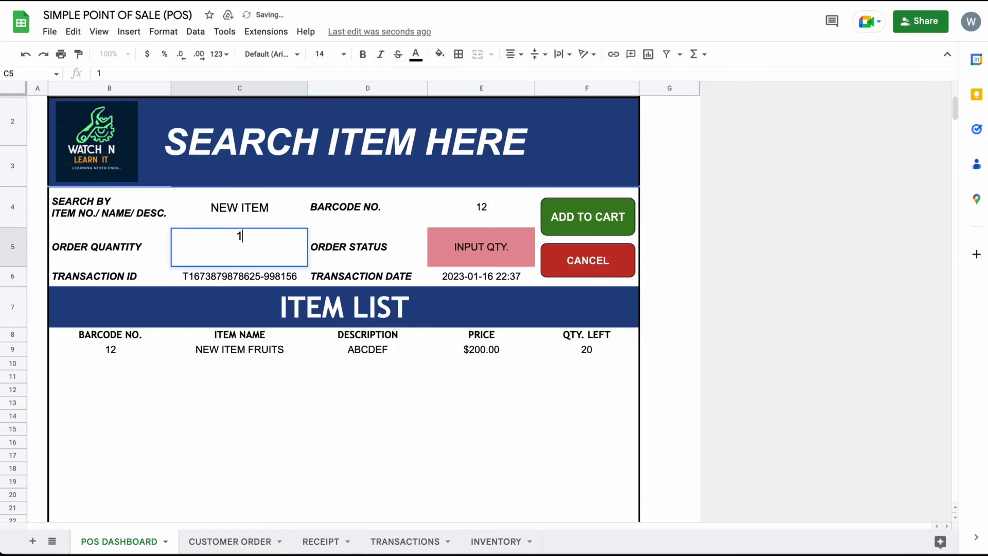
{"action": "key", "text": "BackSpace"}
{"action": "type", "text": "20"}
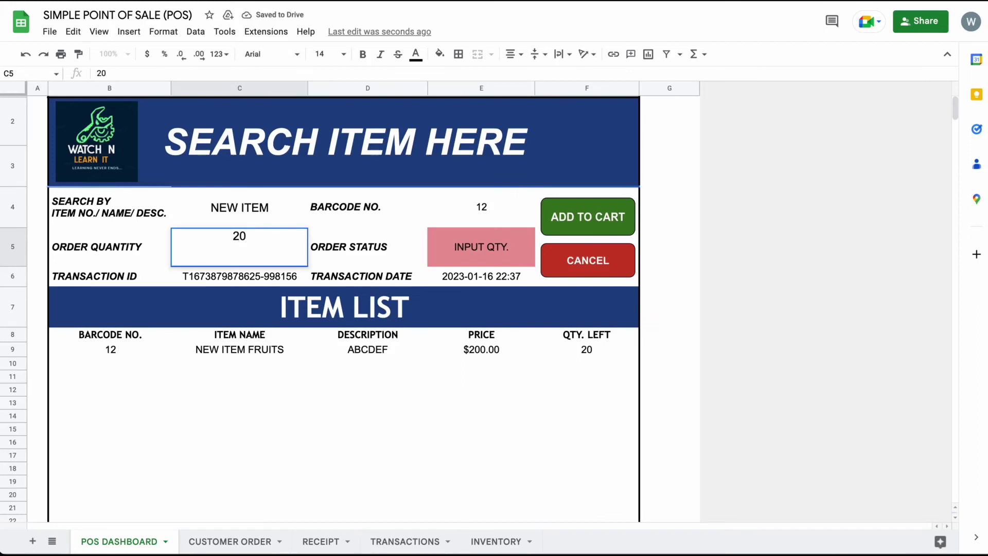
{"action": "key", "text": "Return"}
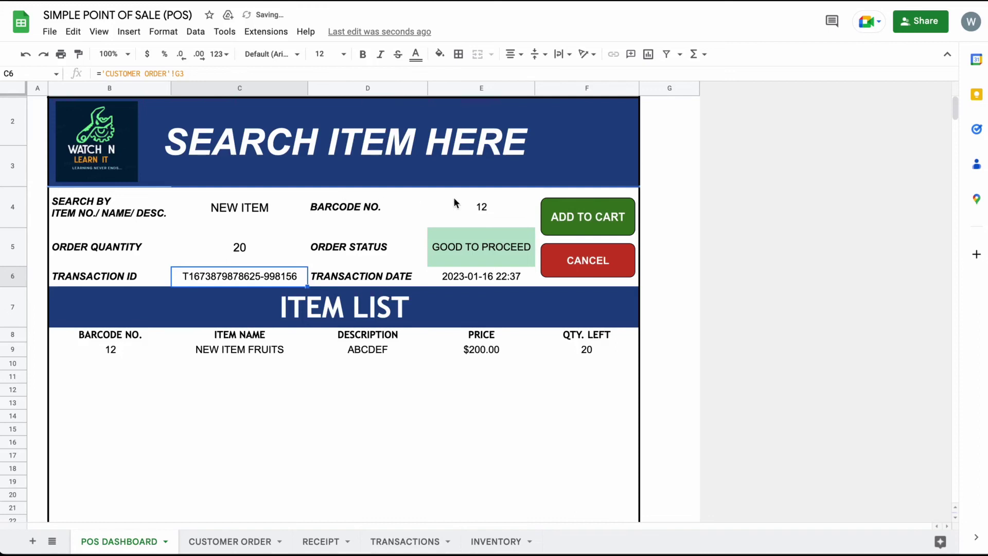
{"action": "left_click", "coordinate": [587, 216]}
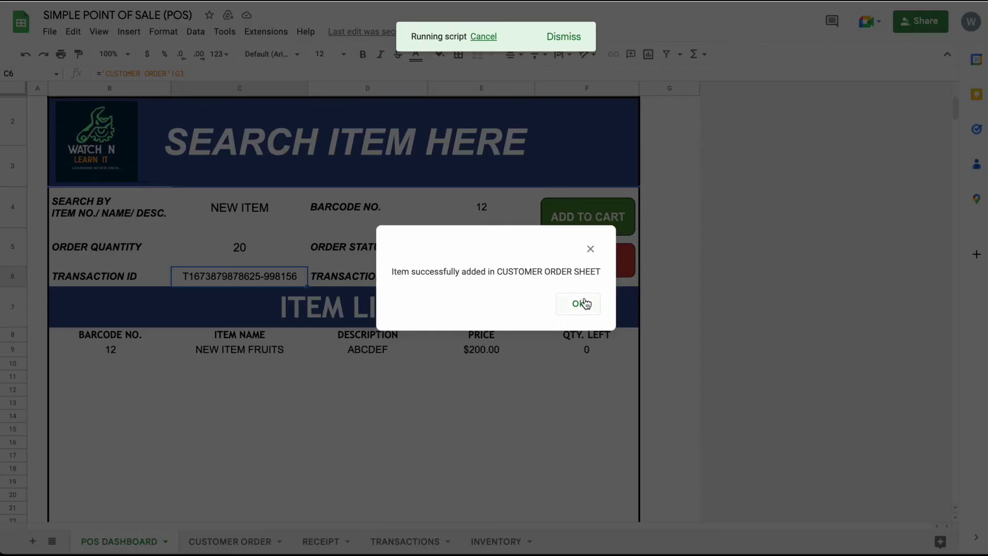
{"action": "left_click", "coordinate": [584, 303]}
Step: Review the NEW ITEM FRUITS order line on CUSTOMER ORDER against the RECEIPT sheet's item line
{"action": "left_click", "coordinate": [198, 541]}
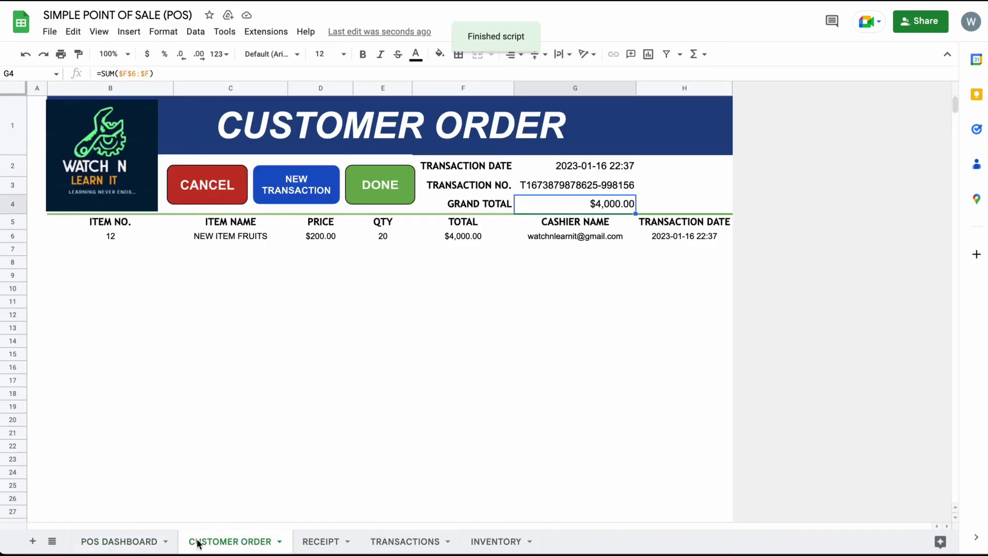
{"action": "left_click_drag", "start_coordinate": [123, 239], "coordinate": [706, 243]}
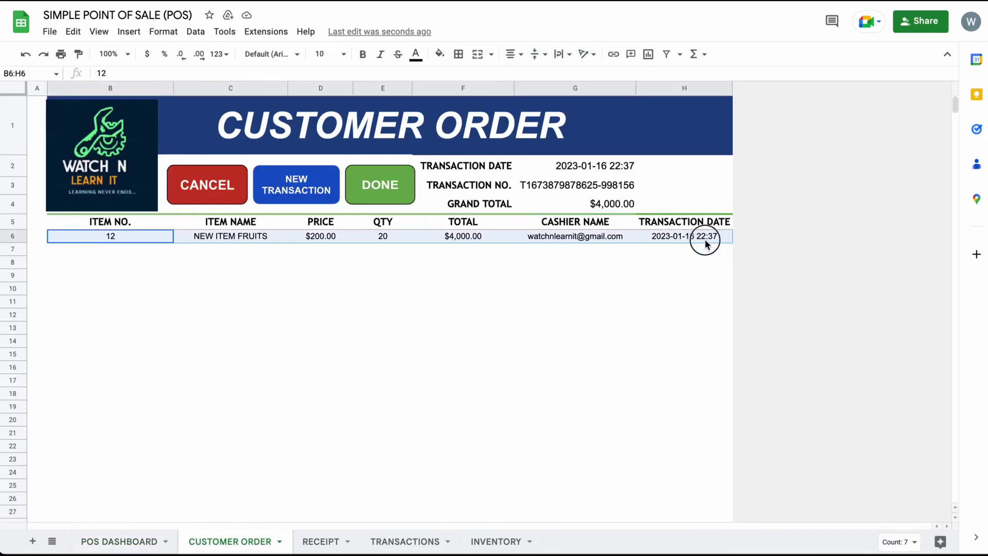
{"action": "left_click", "coordinate": [321, 541]}
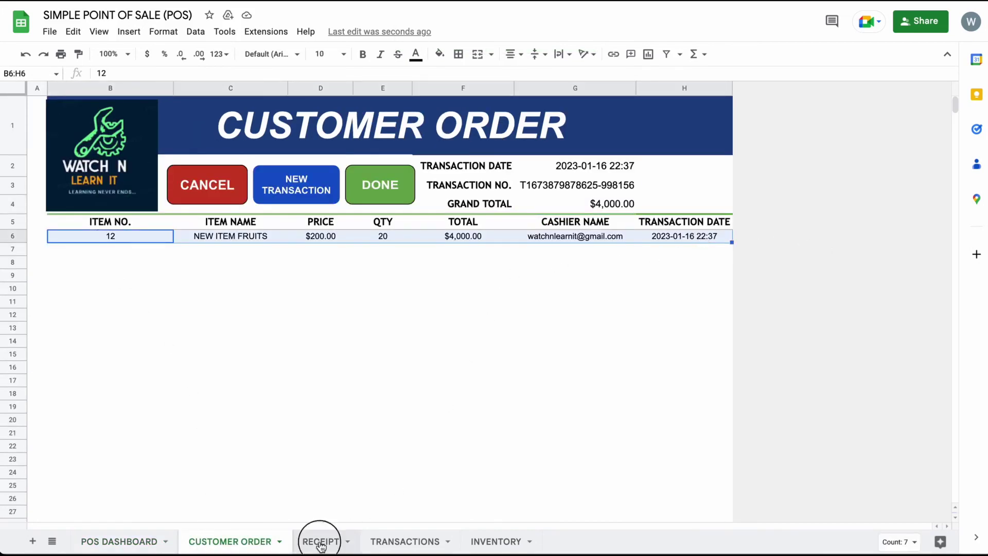
{"action": "left_click_drag", "start_coordinate": [118, 247], "coordinate": [403, 245]}
Step: Complete the NEW ITEM FRUITS transaction with DONE, confirming Yes and acknowledging the saved message
{"action": "left_click", "coordinate": [251, 549]}
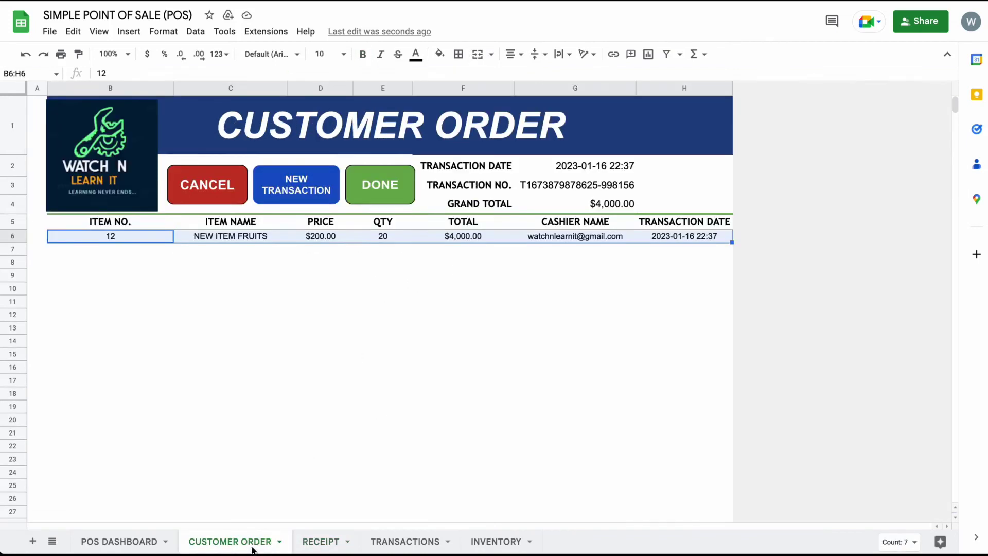
{"action": "left_click", "coordinate": [376, 197]}
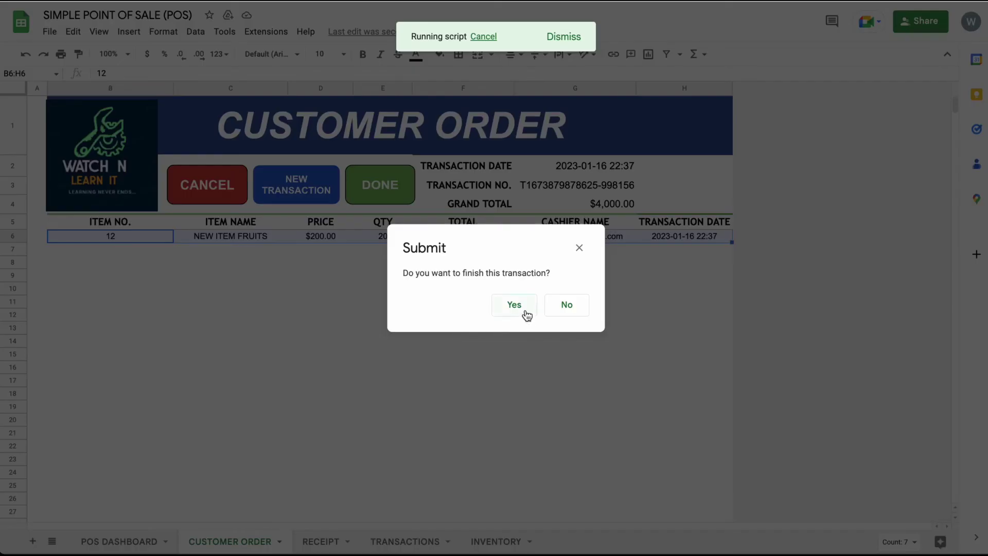
{"action": "left_click", "coordinate": [524, 313]}
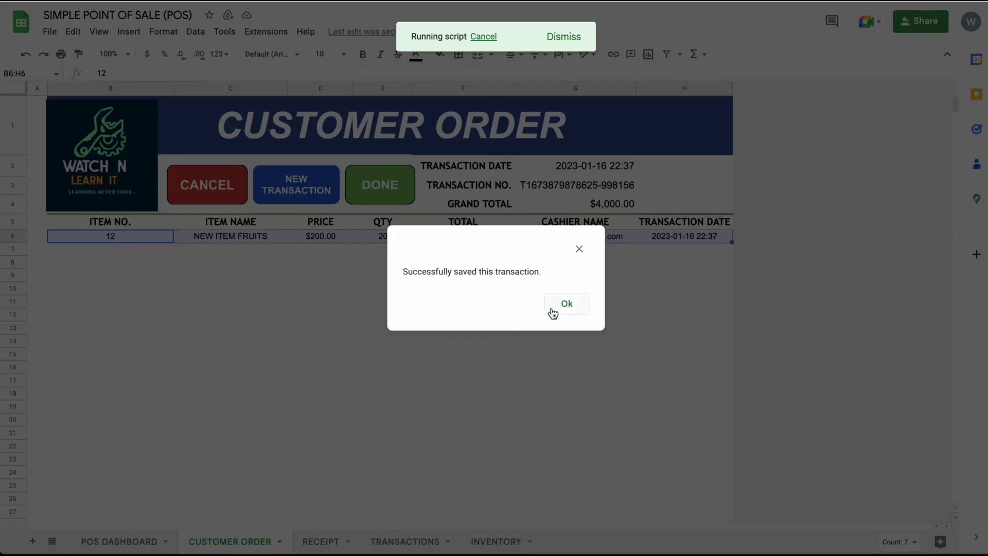
{"action": "left_click", "coordinate": [551, 308]}
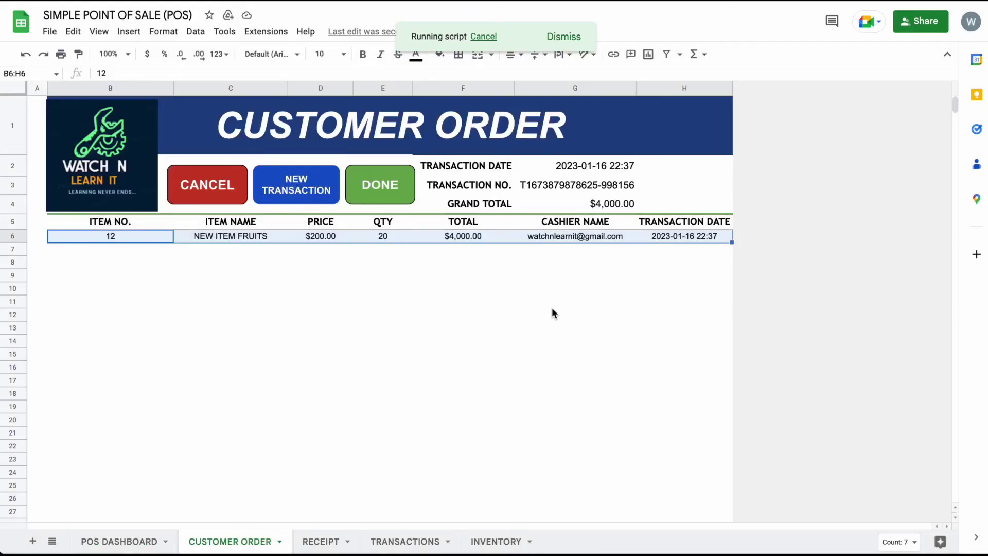
Step: Auto-fit the TRANSACTIONS item-name column, check the sale quantity of 20, then view INVENTORY
{"action": "left_click", "coordinate": [383, 541]}
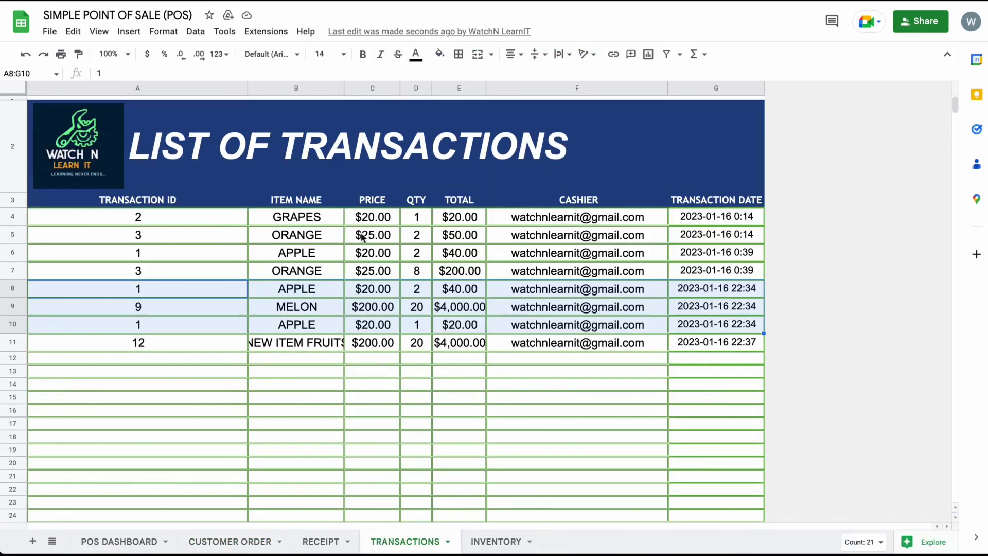
{"action": "left_click", "coordinate": [343, 89]}
{"action": "double_click", "coordinate": [343, 89]}
{"action": "left_click", "coordinate": [421, 343]}
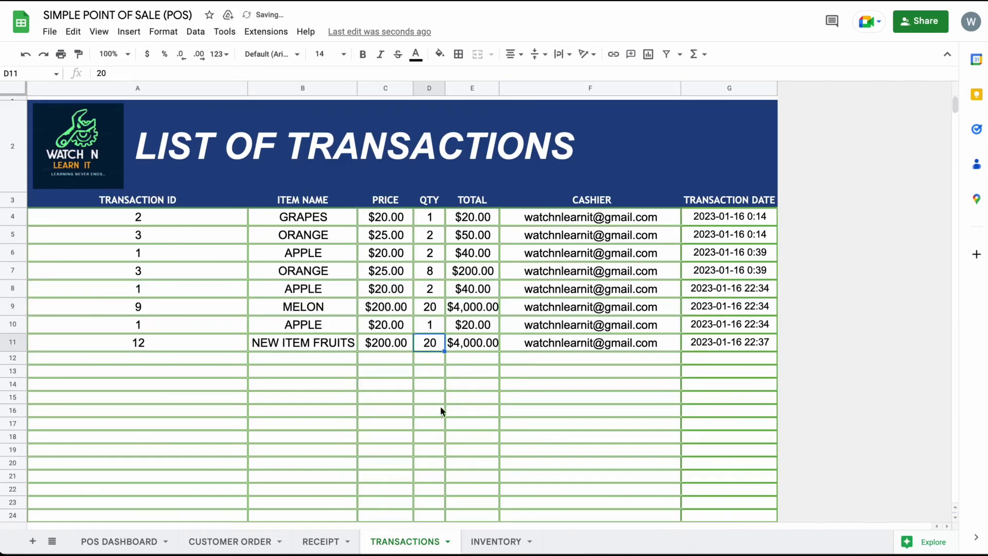
{"action": "left_click", "coordinate": [486, 541]}
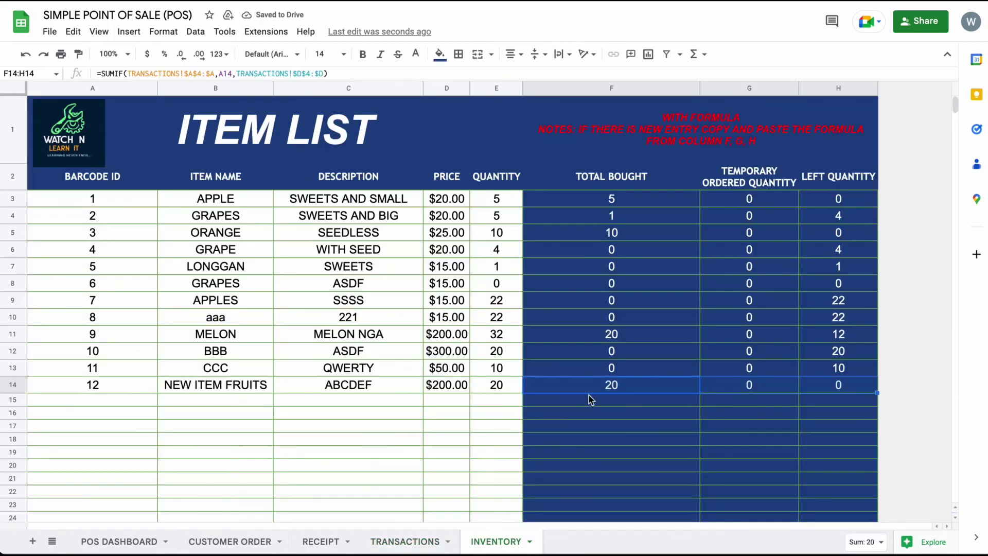